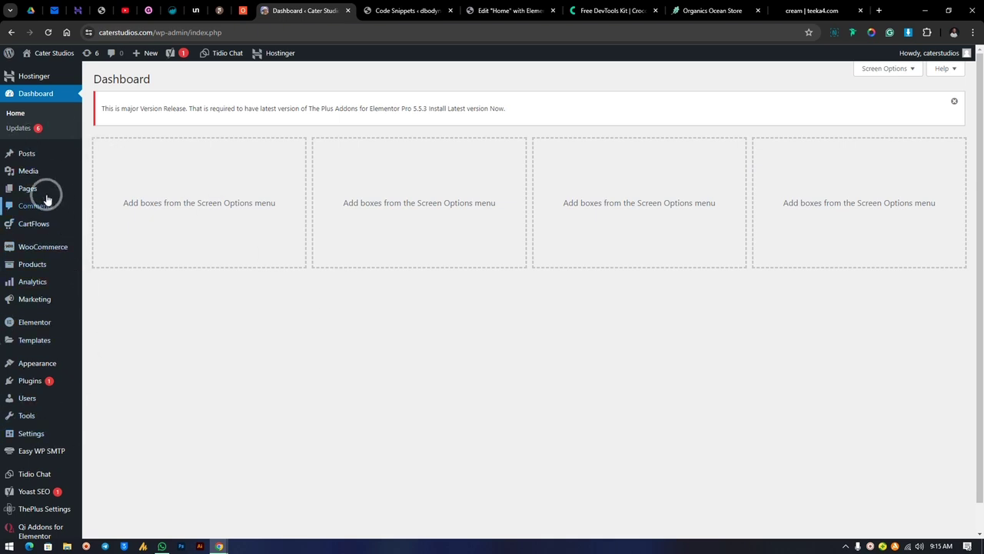
{"action": "mouse_move", "coordinate": [39, 325]}
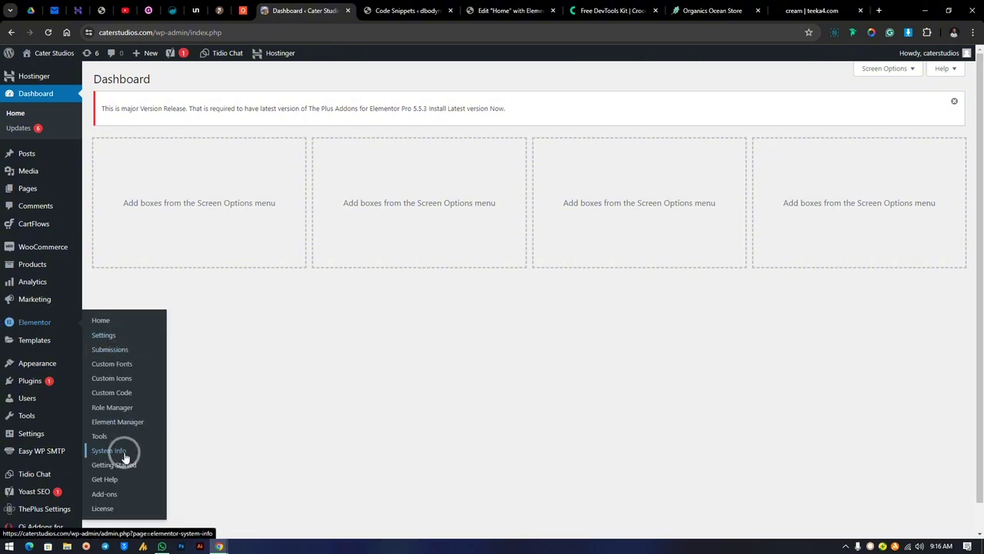
{"action": "left_click", "coordinate": [112, 406]}
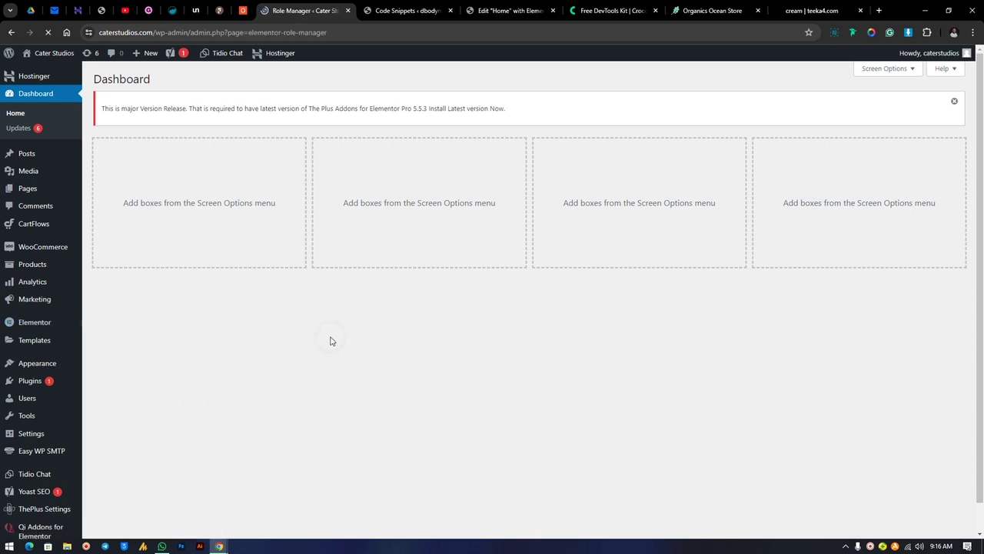
{"action": "left_click", "coordinate": [99, 97]}
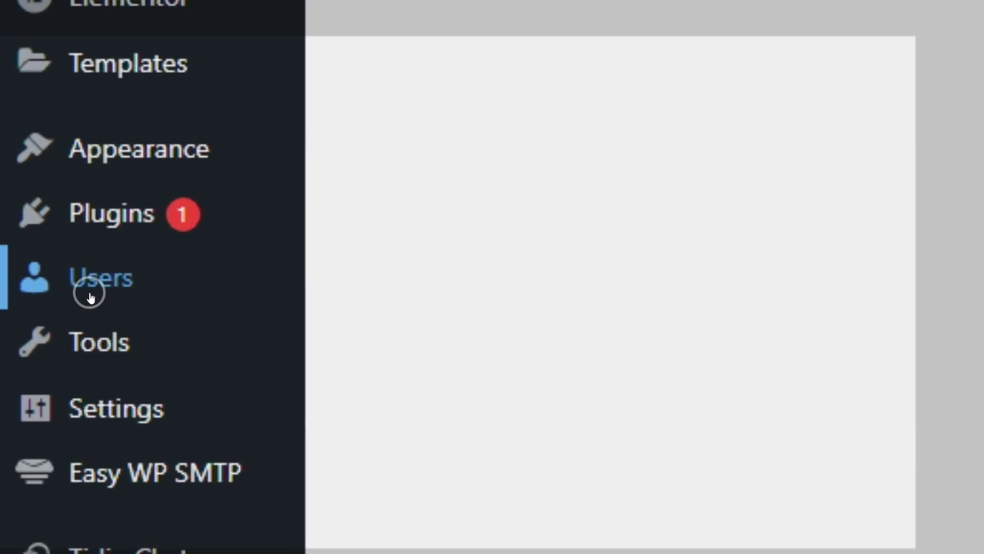
Open the site's list of users and start adding a new user.
{"action": "mouse_move", "coordinate": [51, 373]}
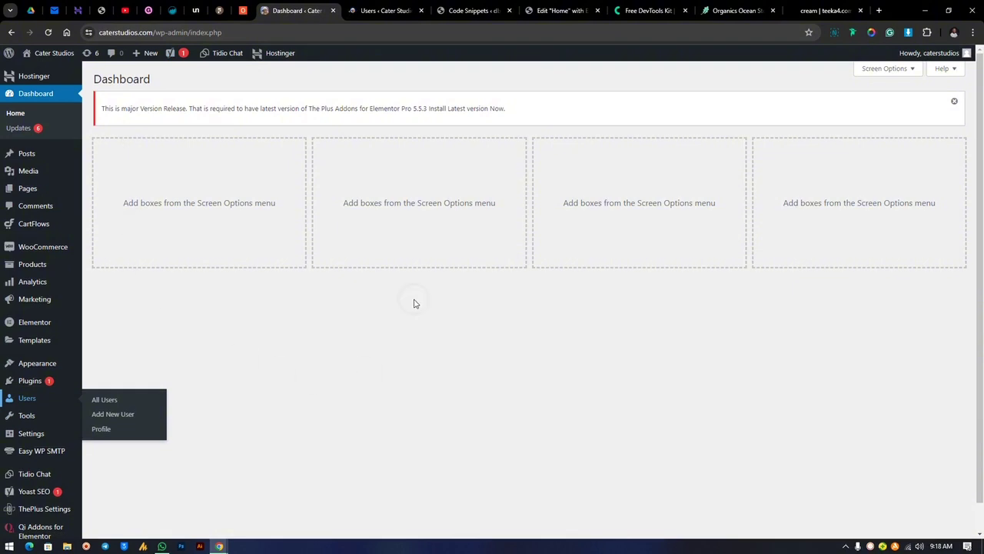
{"action": "key", "text": "ctrl+w"}
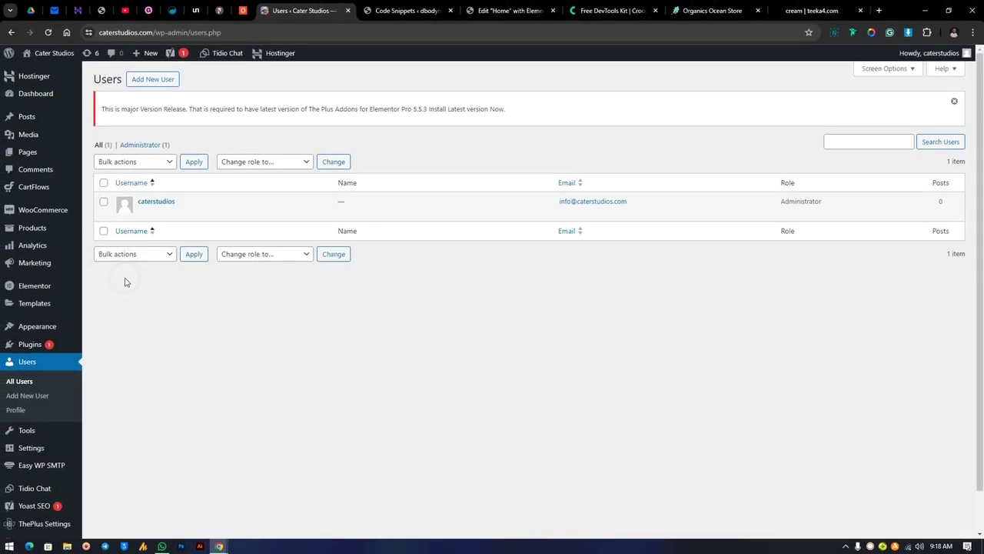
{"action": "mouse_move", "coordinate": [233, 218]}
{"action": "left_click", "coordinate": [126, 139]}
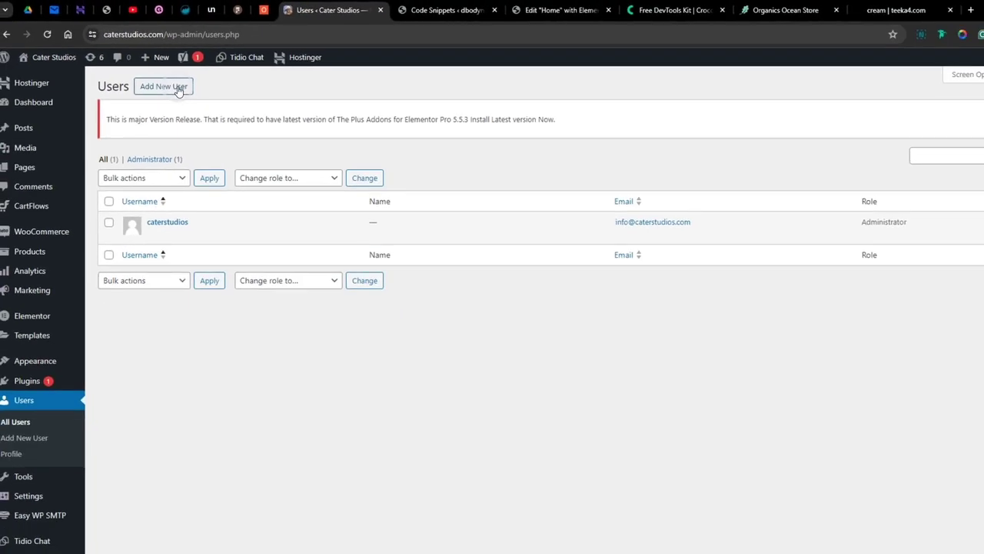
{"action": "left_click", "coordinate": [178, 89]}
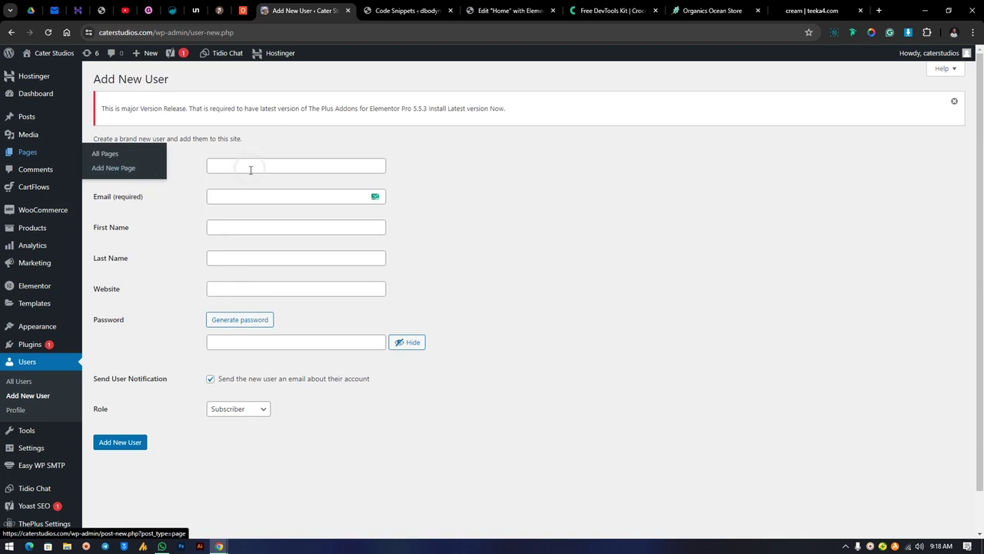
Enter the username cater2 and autofill the new user's email, first name and last name from a saved address.
{"action": "left_click", "coordinate": [251, 165]}
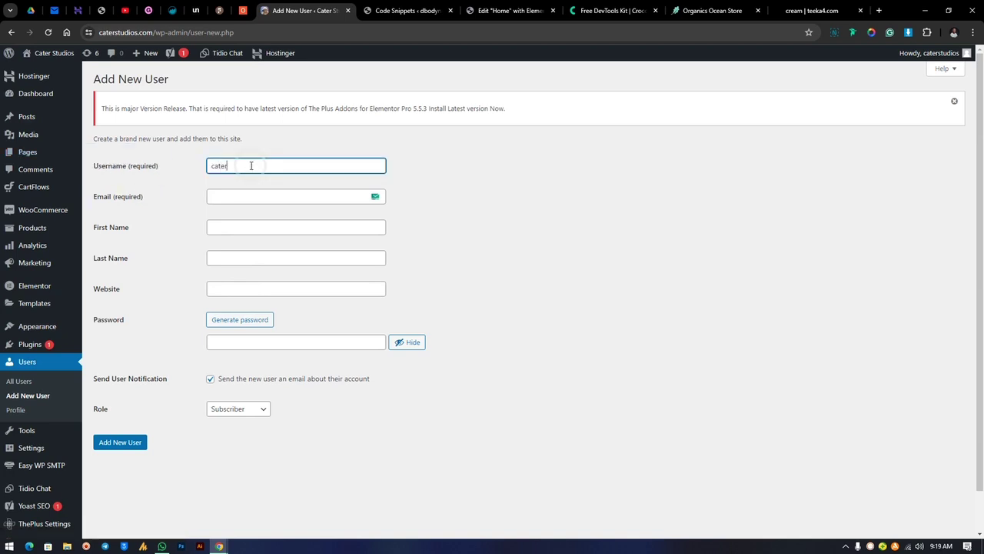
{"action": "left_click", "coordinate": [226, 196]}
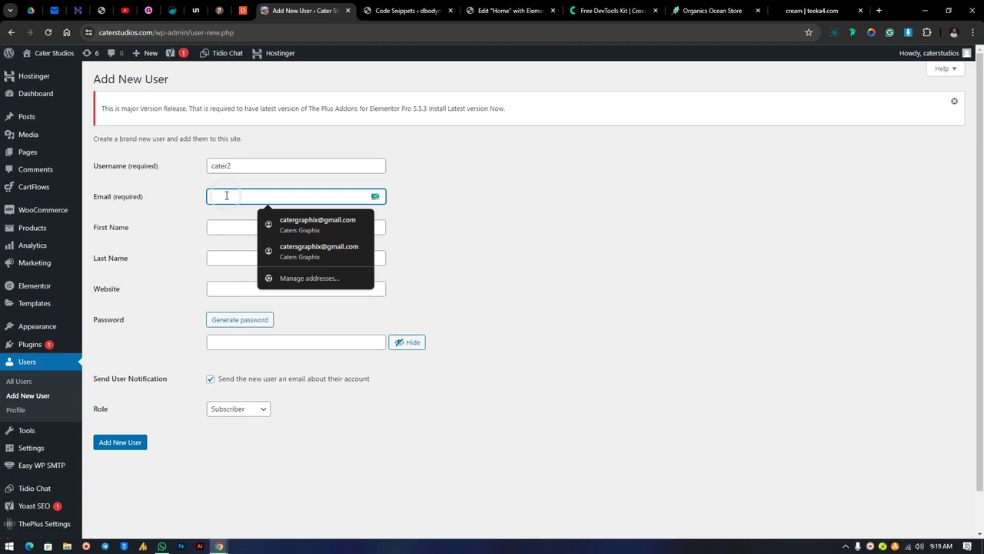
{"action": "left_click", "coordinate": [314, 225]}
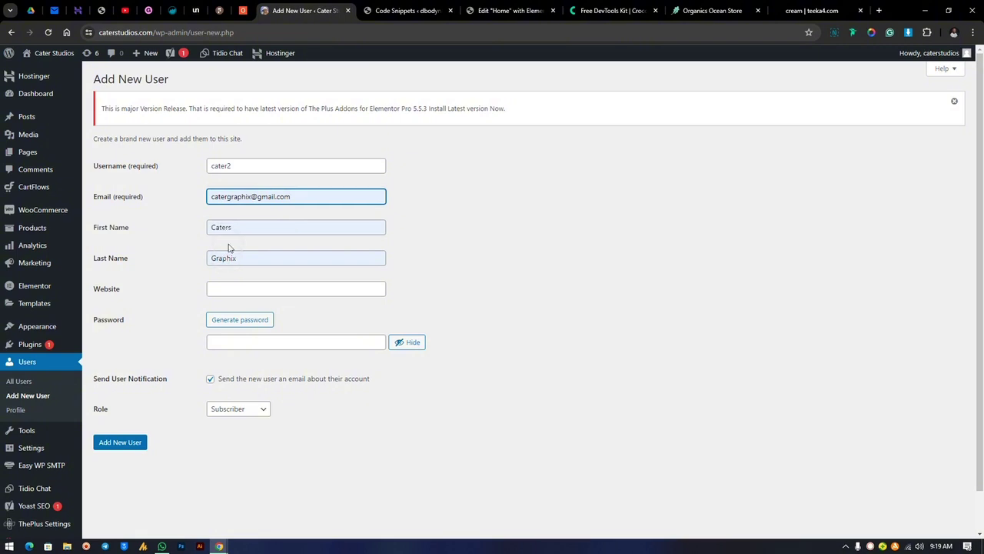
{"action": "left_click_drag", "start_coordinate": [233, 165], "coordinate": [195, 168]}
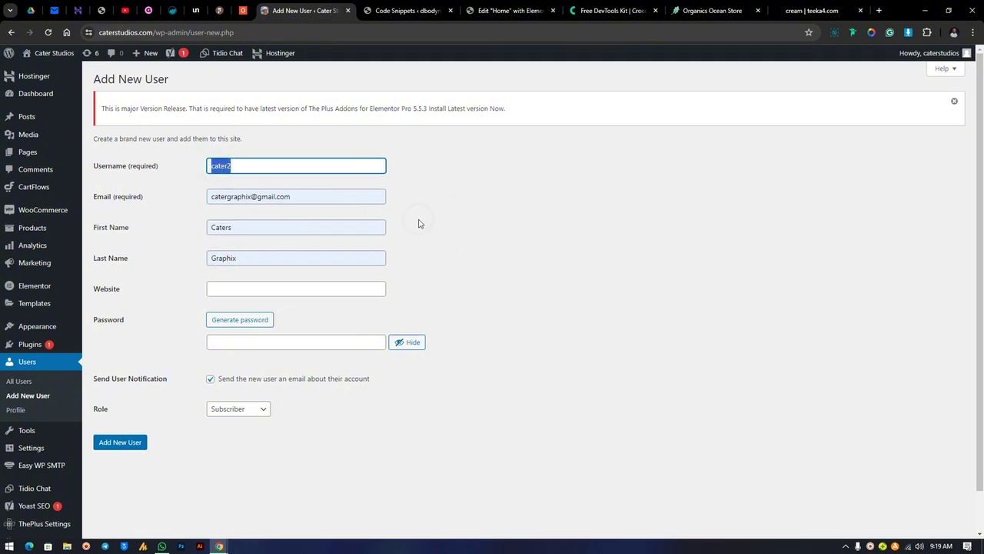
{"action": "left_click_drag", "start_coordinate": [304, 194], "coordinate": [201, 198]}
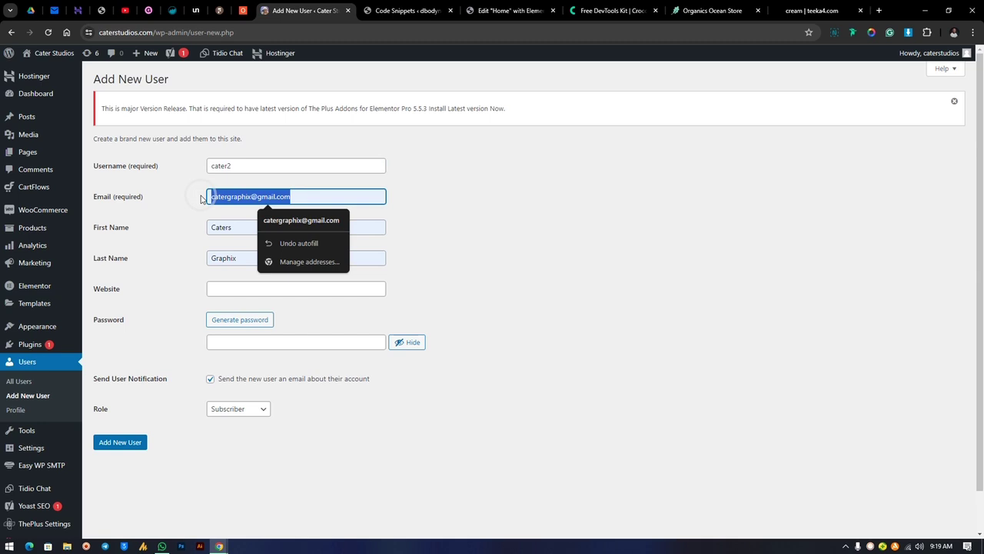
{"action": "left_click", "coordinate": [444, 233]}
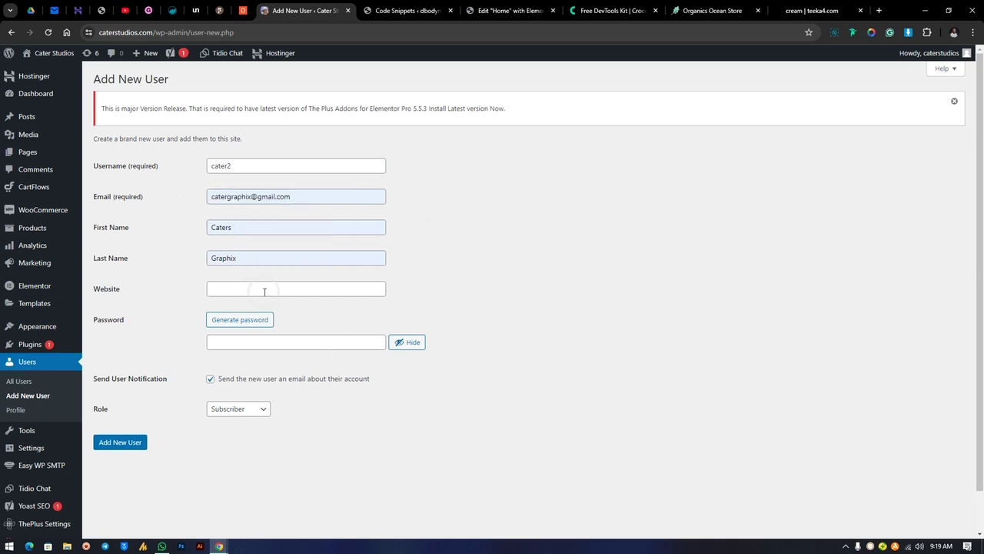
Leave the website blank and fill in a strong generated password for the new user.
{"action": "left_click", "coordinate": [237, 291]}
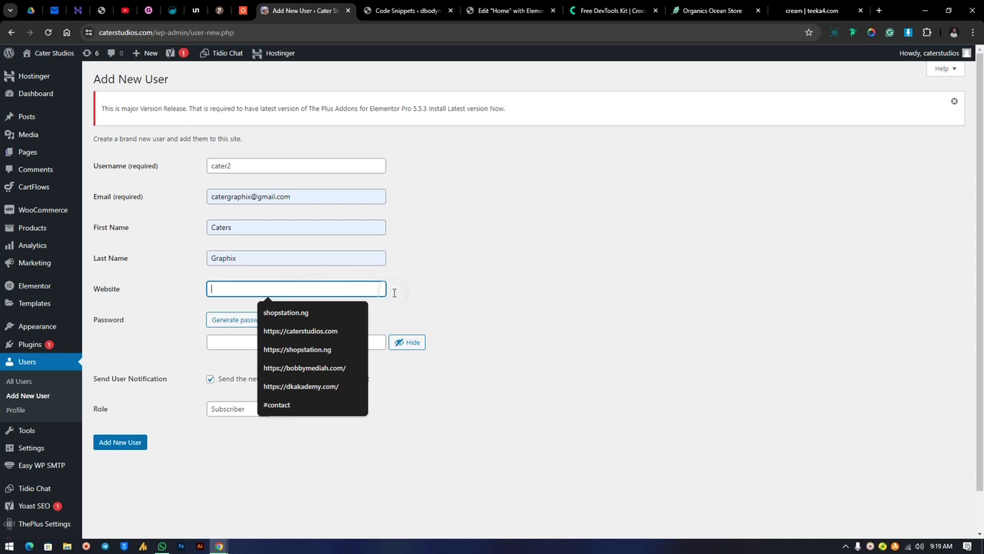
{"action": "left_click", "coordinate": [393, 292]}
{"action": "left_click", "coordinate": [234, 320]}
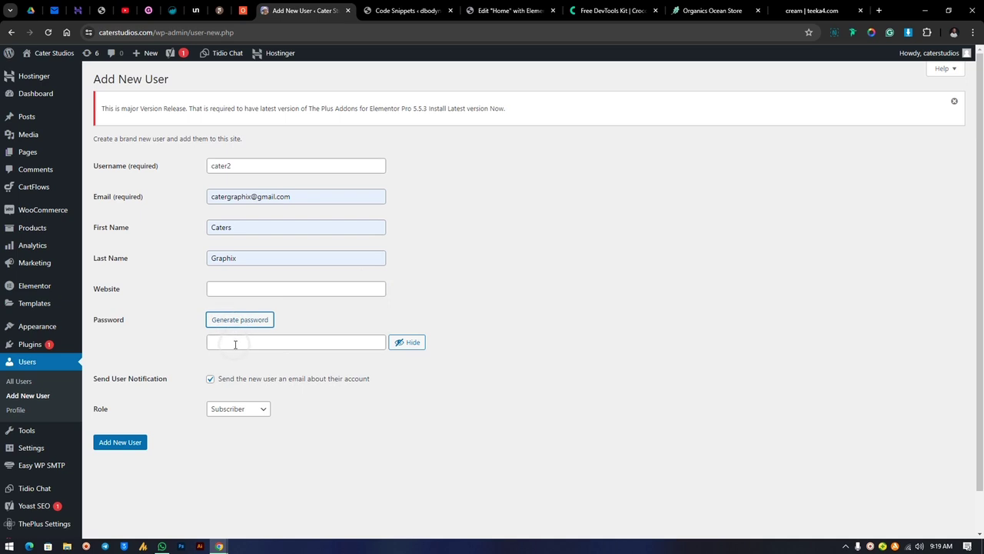
{"action": "left_click", "coordinate": [235, 344]}
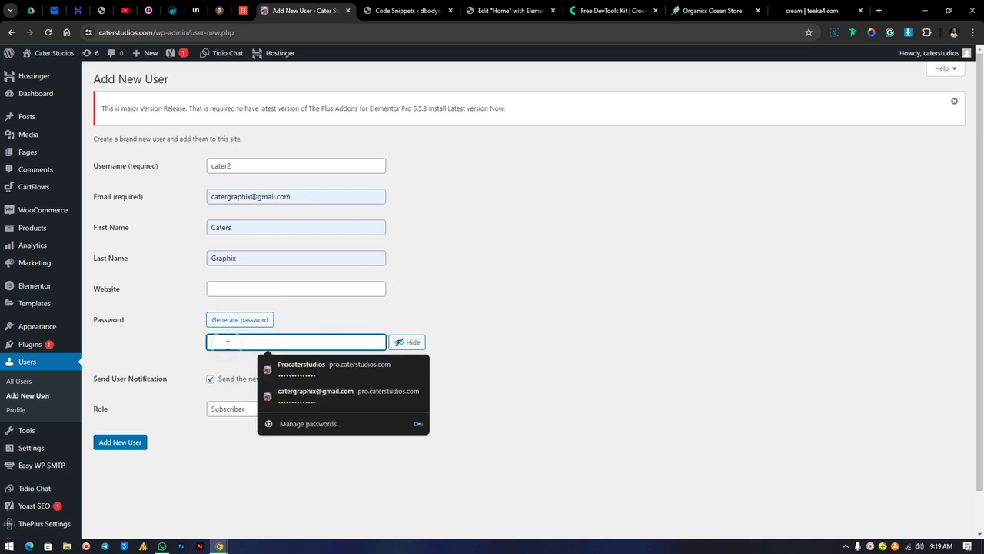
{"action": "left_click", "coordinate": [500, 344]}
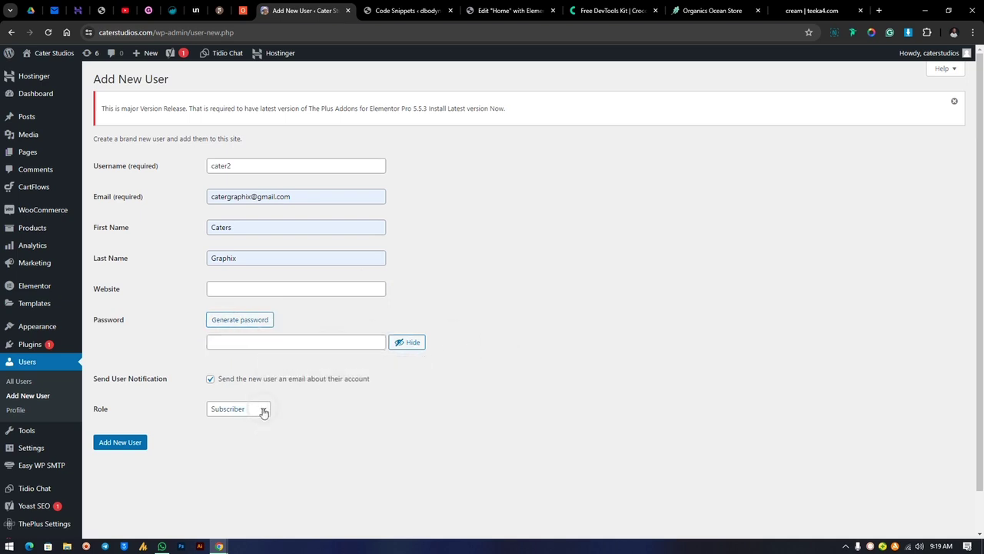
{"action": "left_click", "coordinate": [230, 343]}
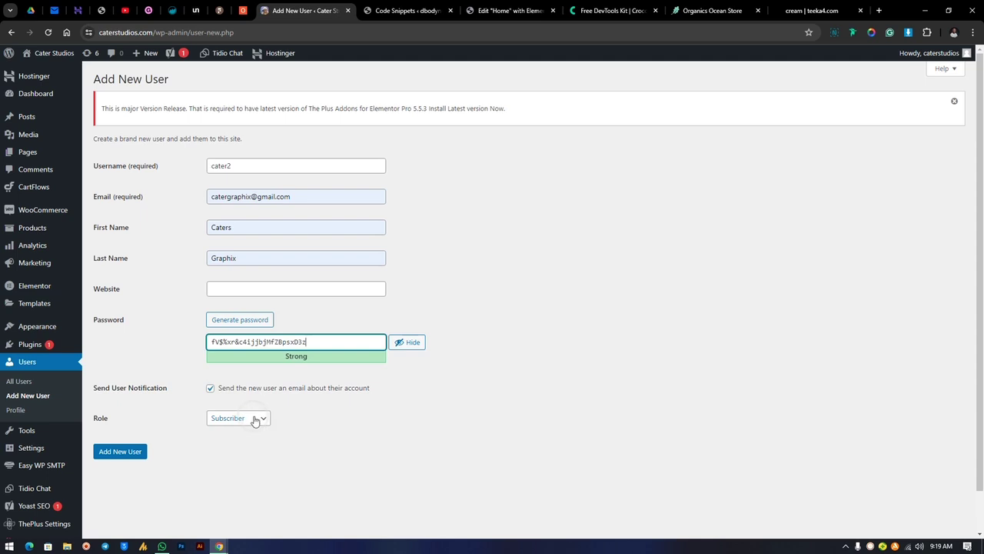
Review the available roles, assign Administrator to the new user, and create the account with the email notification enabled.
{"action": "left_click", "coordinate": [262, 420]}
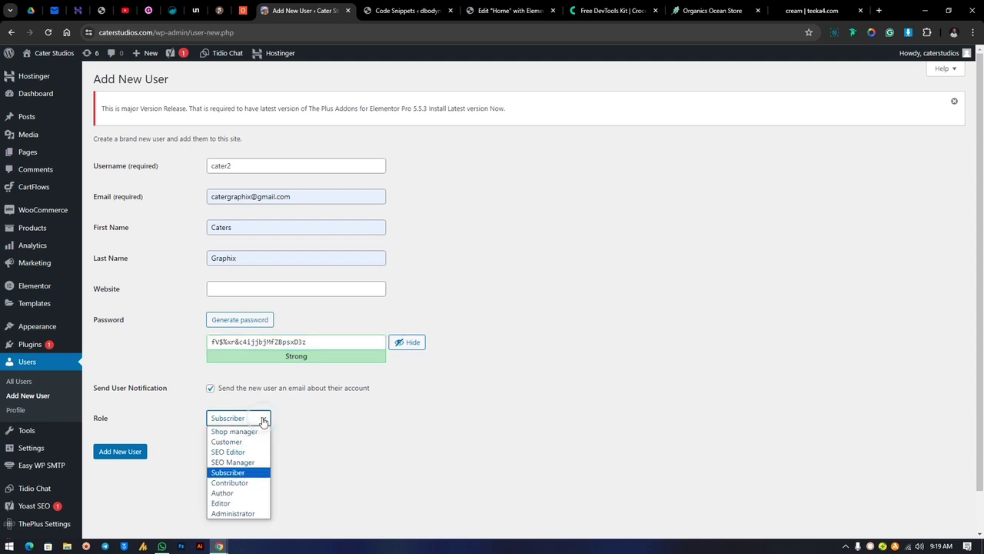
{"action": "left_click", "coordinate": [262, 420]}
{"action": "scroll", "coordinate": [260, 416], "scroll_direction": "down", "scroll_amount": 1}
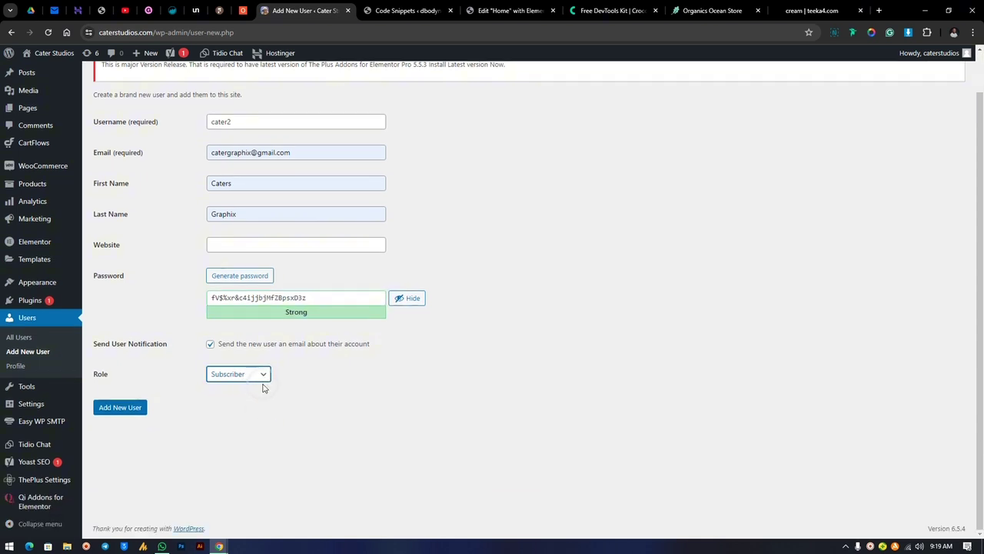
{"action": "left_click", "coordinate": [261, 377]}
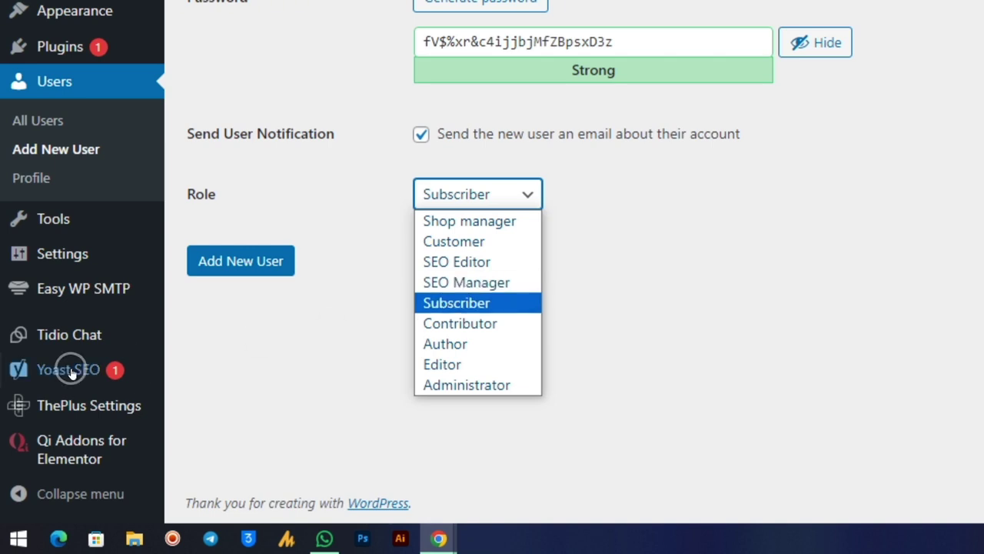
{"action": "mouse_move", "coordinate": [56, 380]}
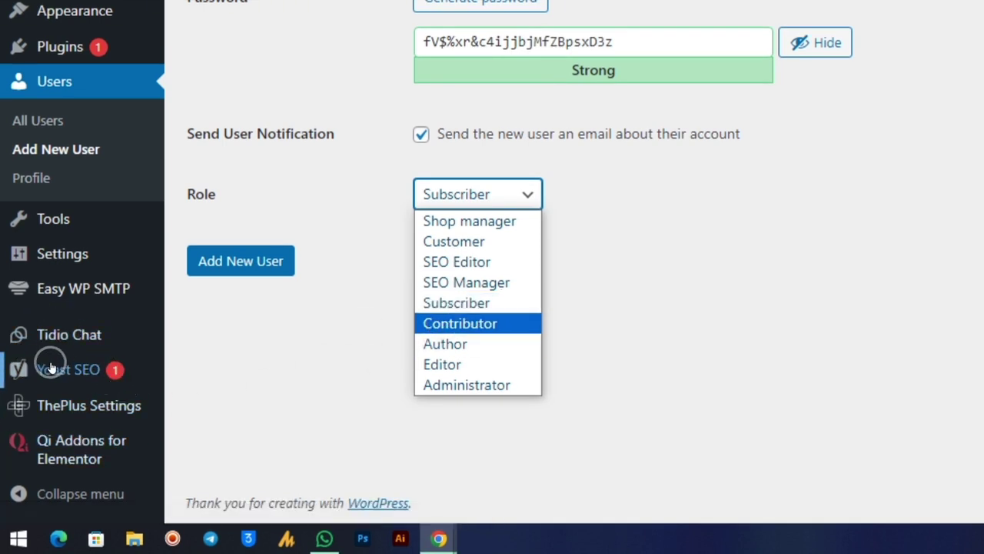
{"action": "mouse_move", "coordinate": [88, 362]}
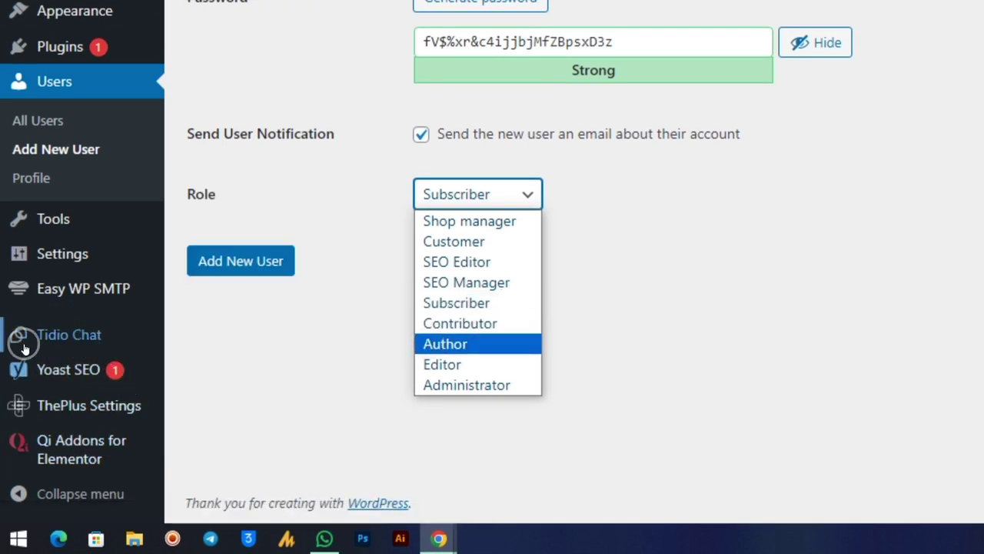
{"action": "mouse_move", "coordinate": [38, 383]}
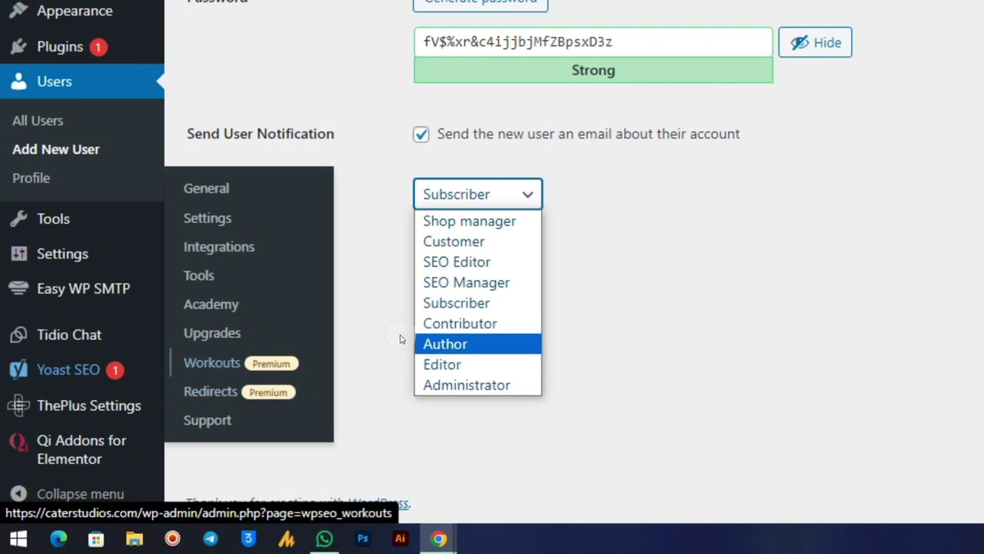
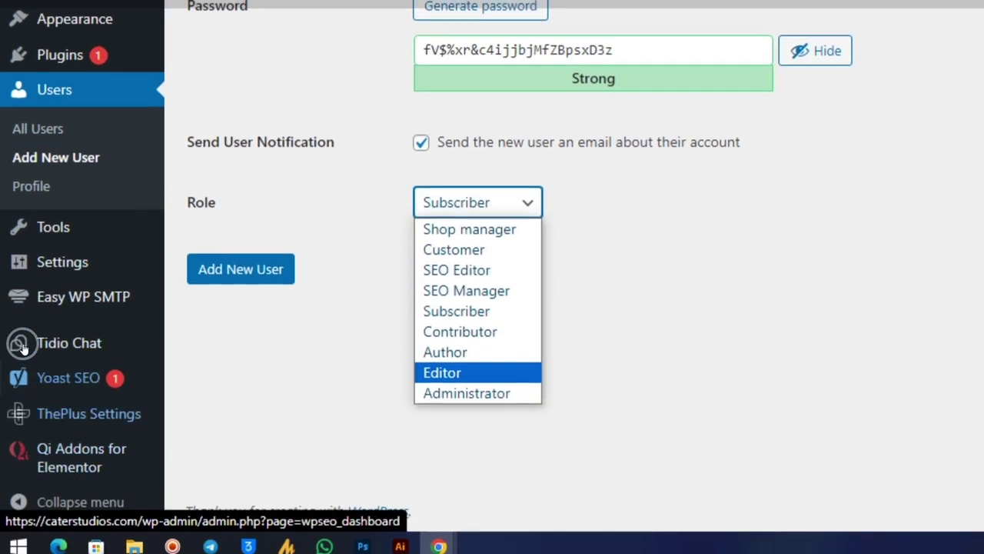
{"action": "mouse_move", "coordinate": [40, 434]}
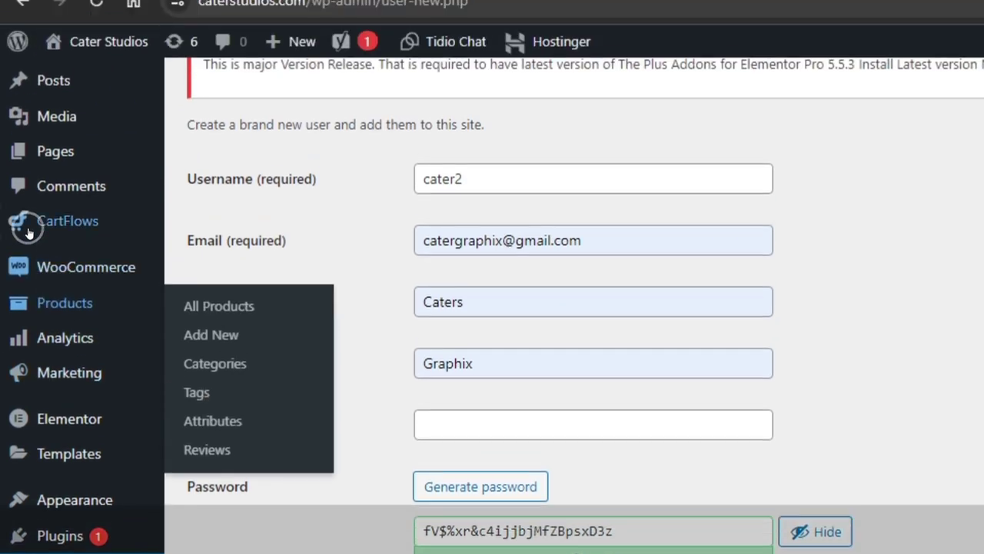
{"action": "mouse_move", "coordinate": [29, 105]}
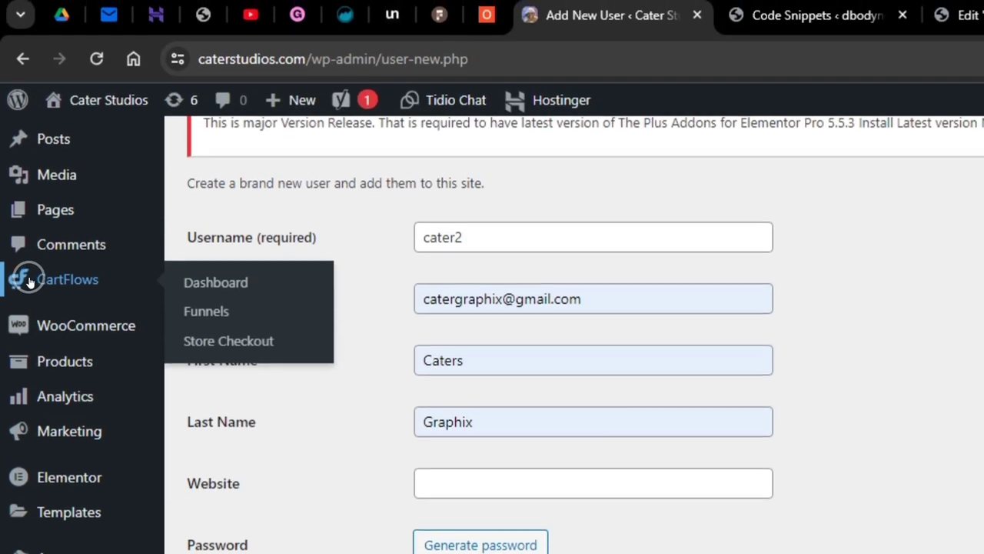
{"action": "mouse_move", "coordinate": [40, 212]}
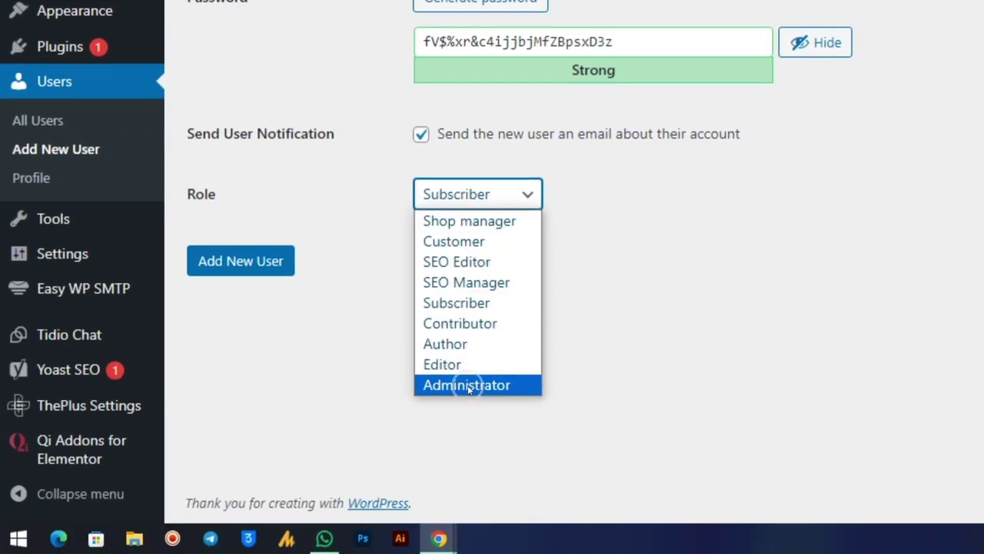
{"action": "left_click", "coordinate": [468, 387]}
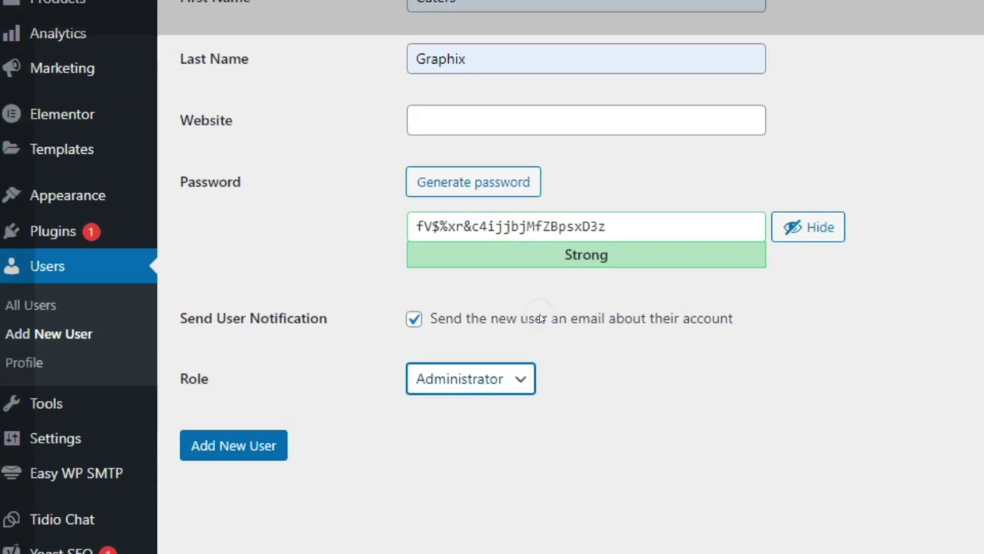
{"action": "left_click", "coordinate": [216, 449]}
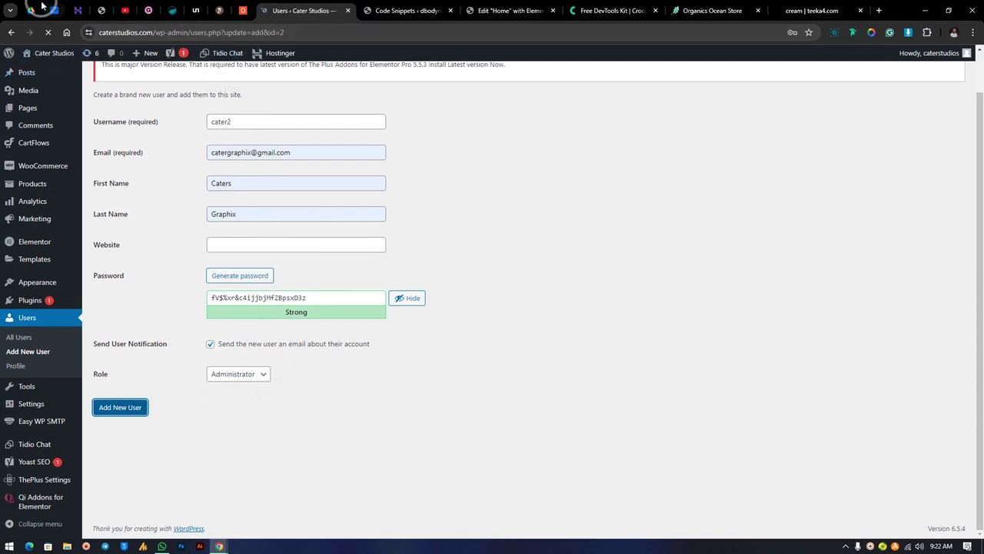
Switch to Gmail, open the Cater Studios login details email and dismiss the toolbar tip covering it.
{"action": "left_click", "coordinate": [101, 10]}
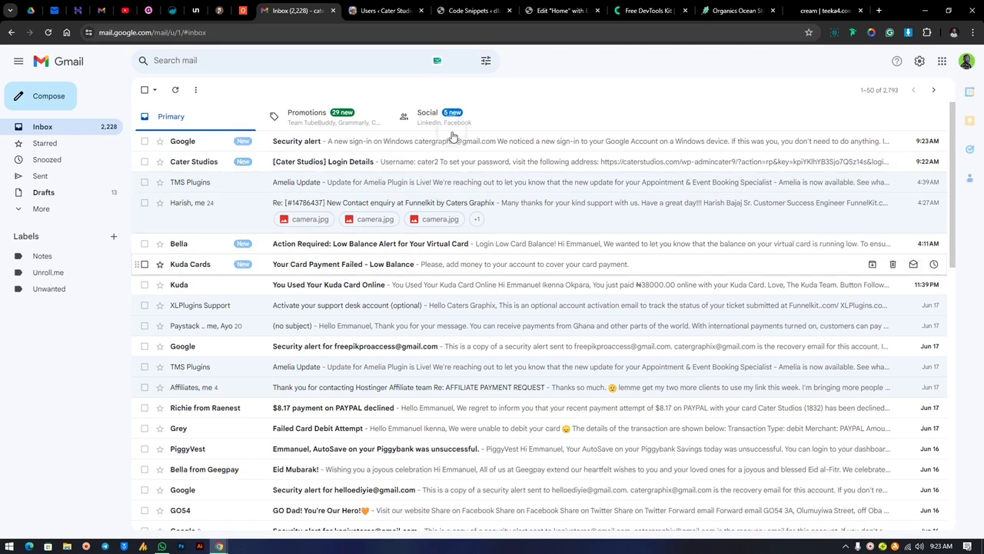
{"action": "left_click", "coordinate": [349, 161]}
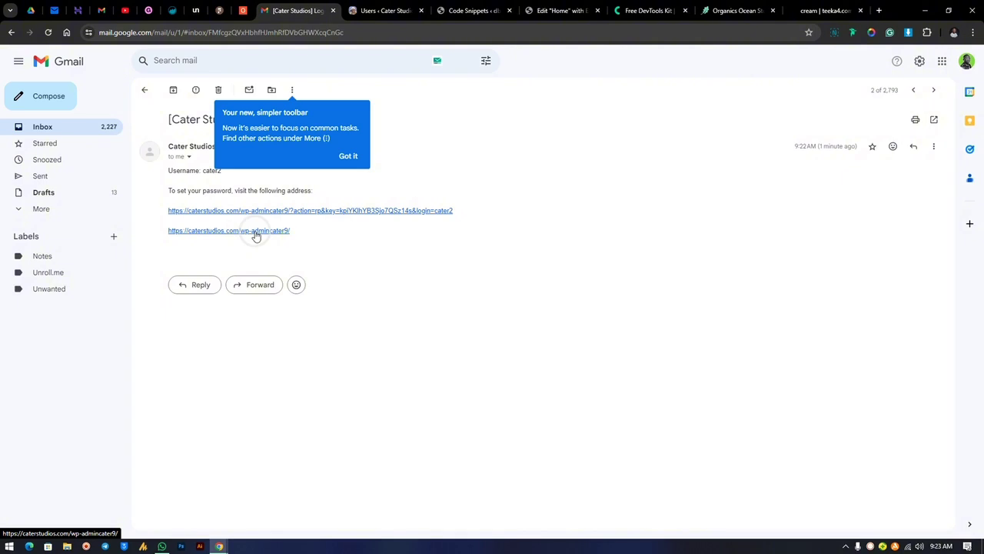
{"action": "right_click", "coordinate": [257, 236]}
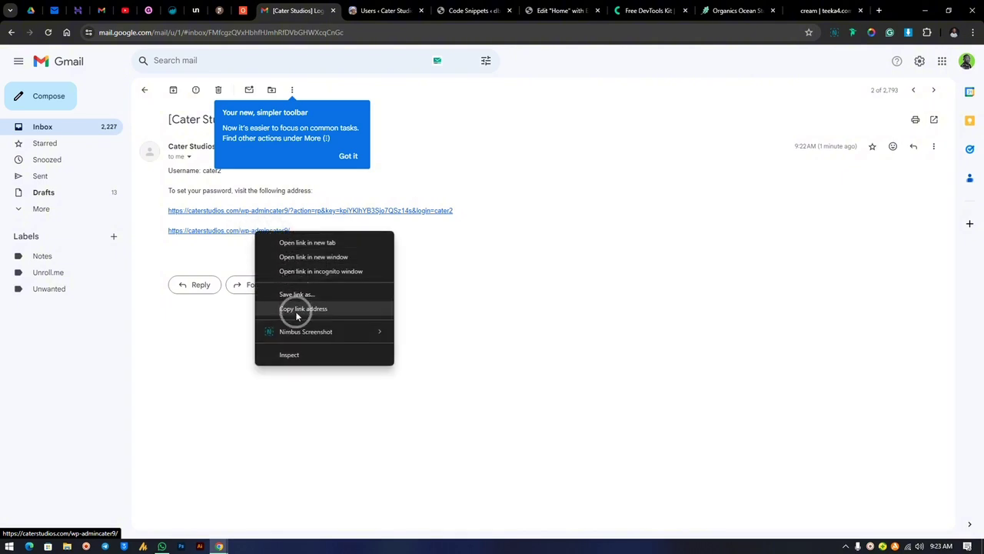
{"action": "left_click", "coordinate": [507, 289]}
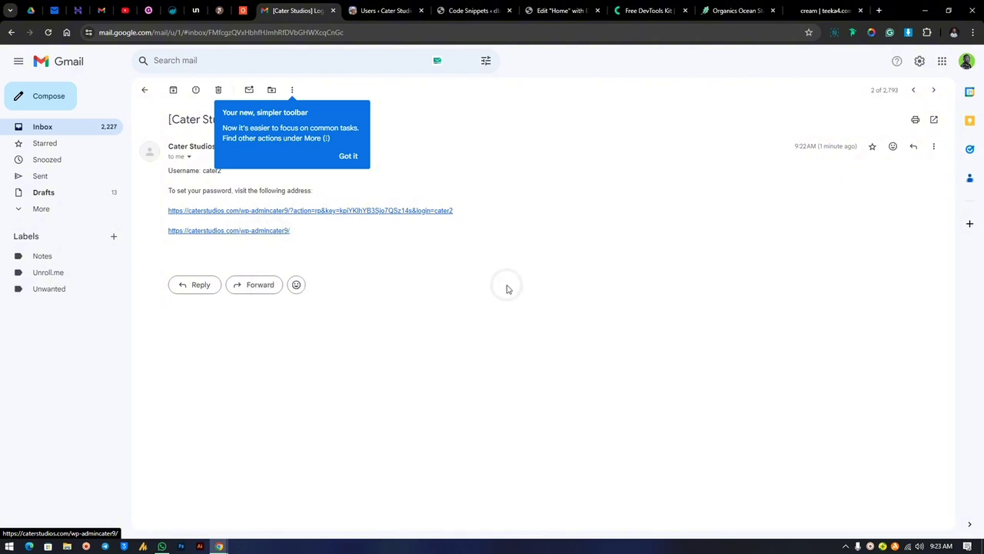
{"action": "left_click", "coordinate": [339, 161]}
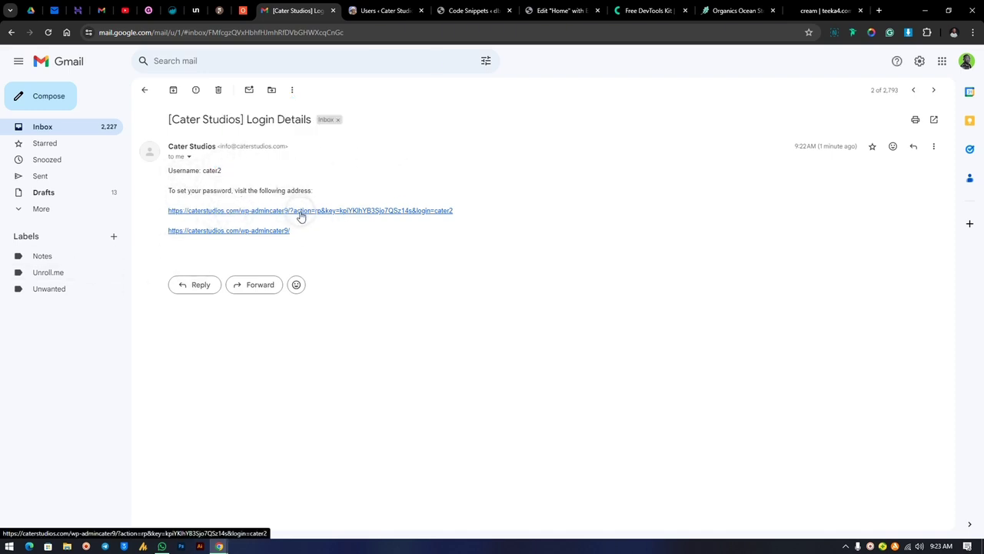
Copy the password-setup link containing the reset key from the Cater Studios email and open it in a new incognito tab.
{"action": "right_click", "coordinate": [326, 213]}
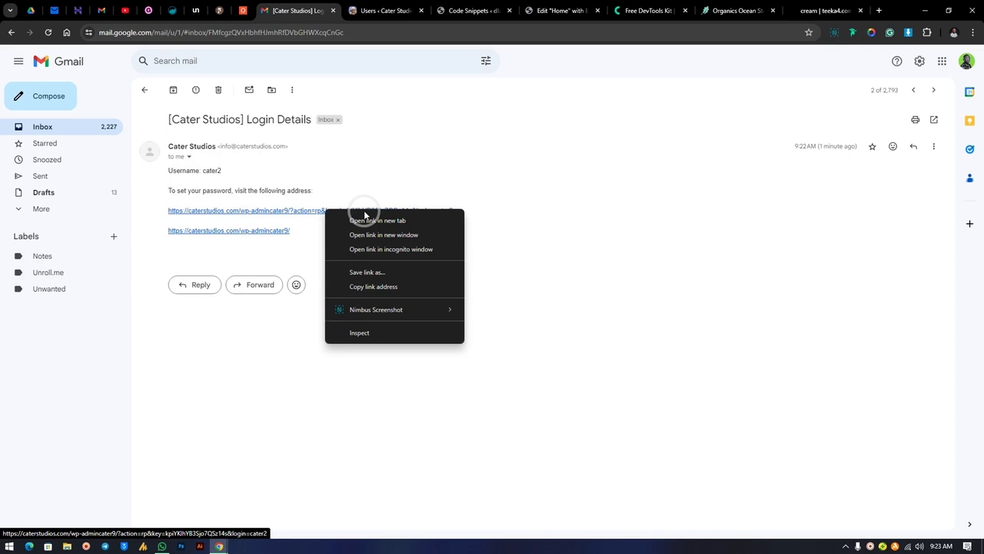
{"action": "left_click", "coordinate": [363, 287]}
{"action": "mouse_move", "coordinate": [219, 547]}
{"action": "left_click", "coordinate": [256, 500]}
{"action": "left_click", "coordinate": [269, 12]}
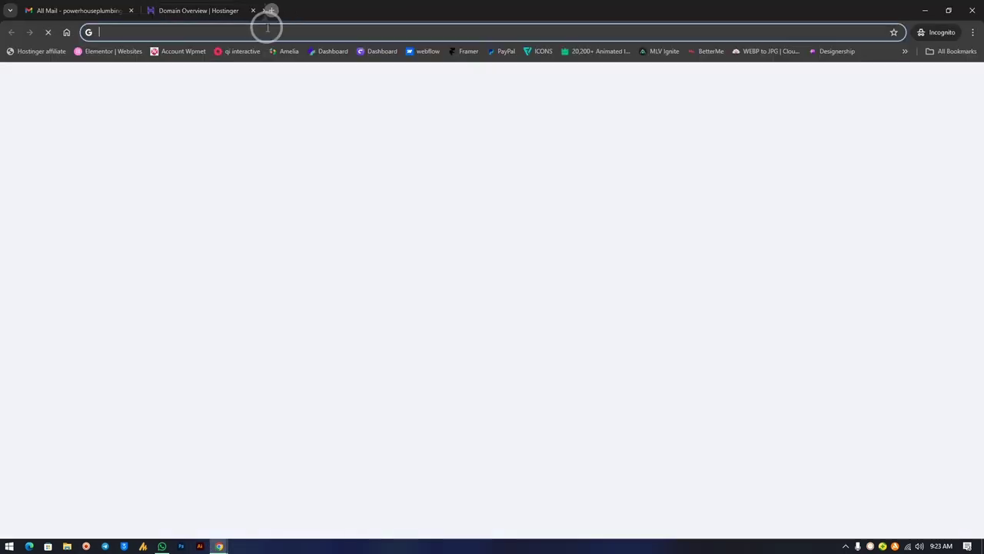
{"action": "key", "text": "ctrl+v"}
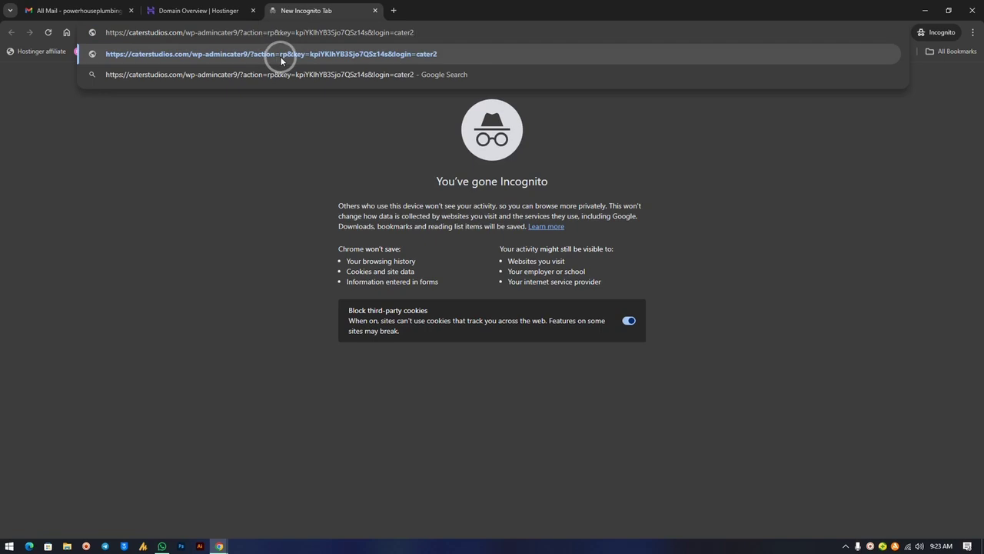
{"action": "key", "text": "Return"}
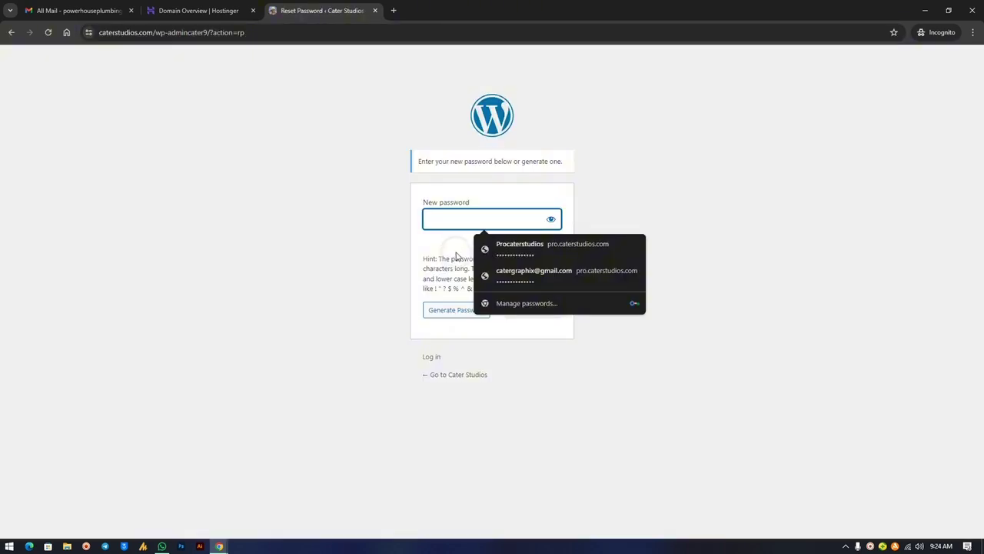
Enter a strong new password for the account on the WordPress reset page and save it.
{"action": "type", "text": "a"}
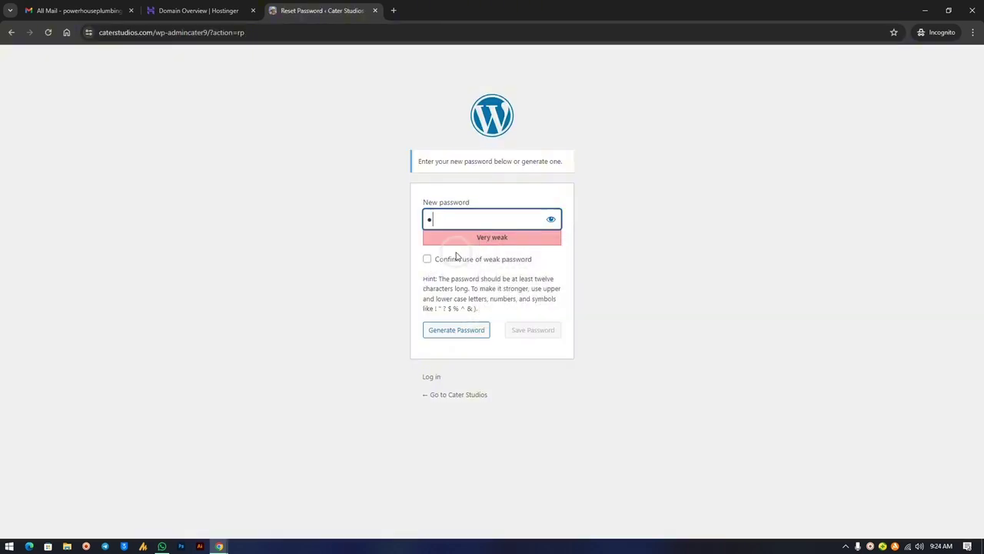
{"action": "type", "text": "•••••••••"}
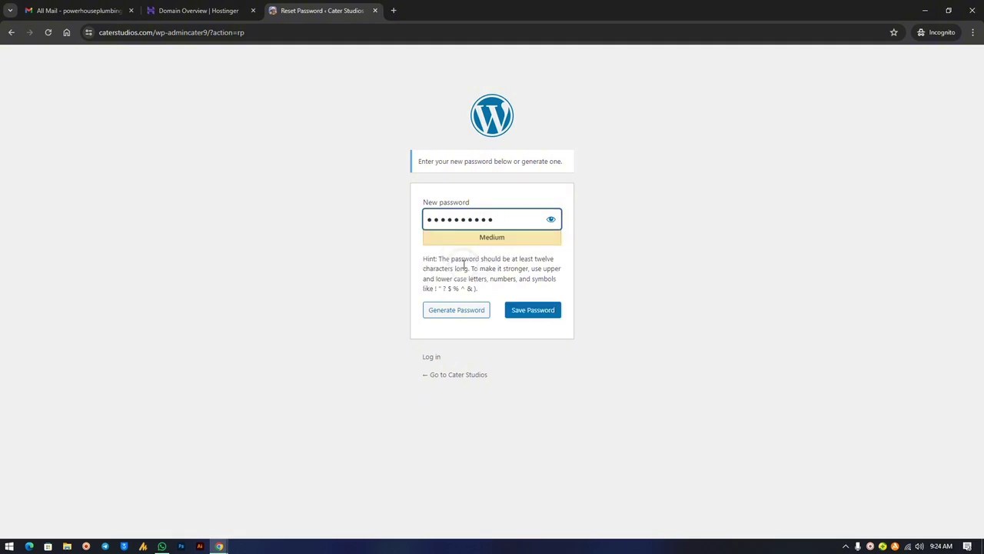
{"action": "type", "text": "•••"}
{"action": "left_click", "coordinate": [540, 309]}
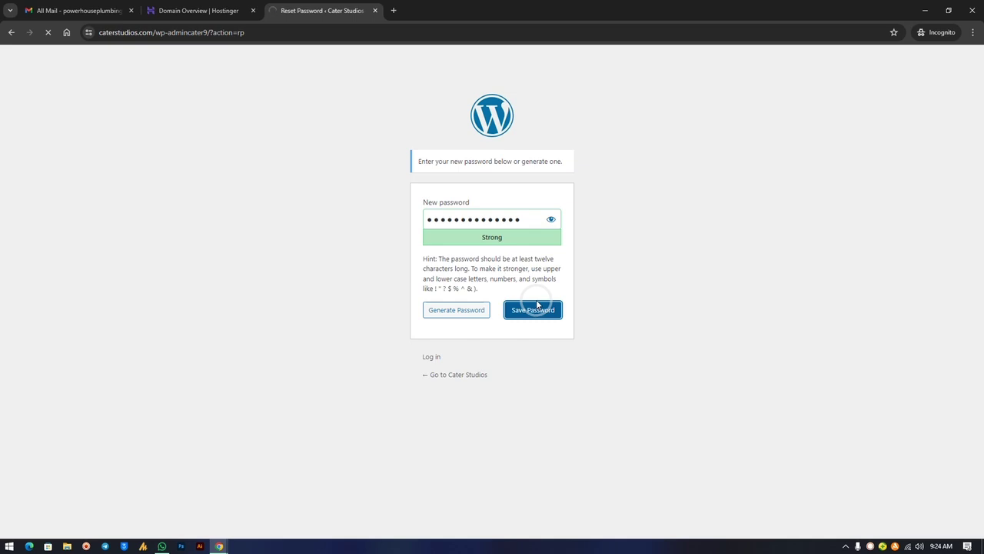
Go to the login page and log in as cater2 with the new account password.
{"action": "left_click", "coordinate": [519, 163]}
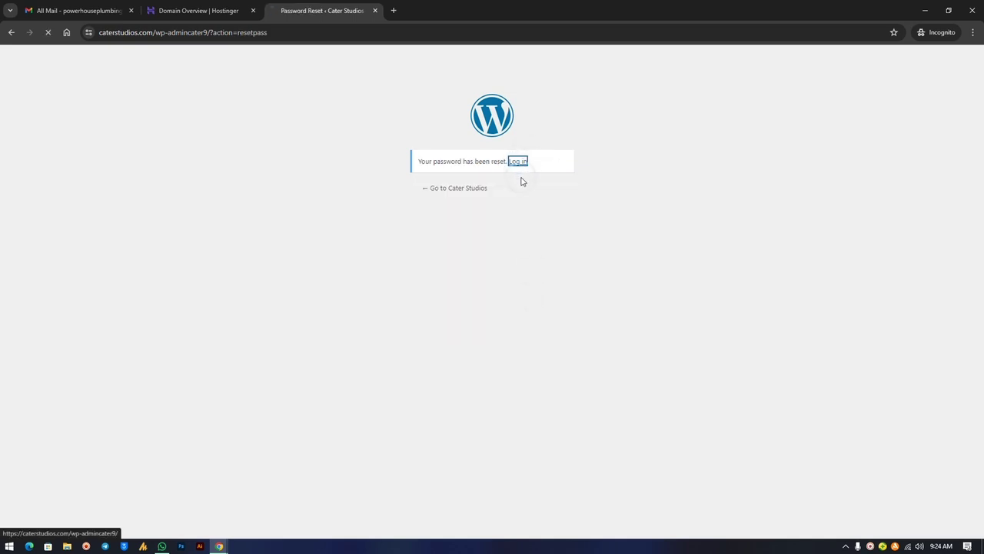
{"action": "left_click", "coordinate": [455, 185]}
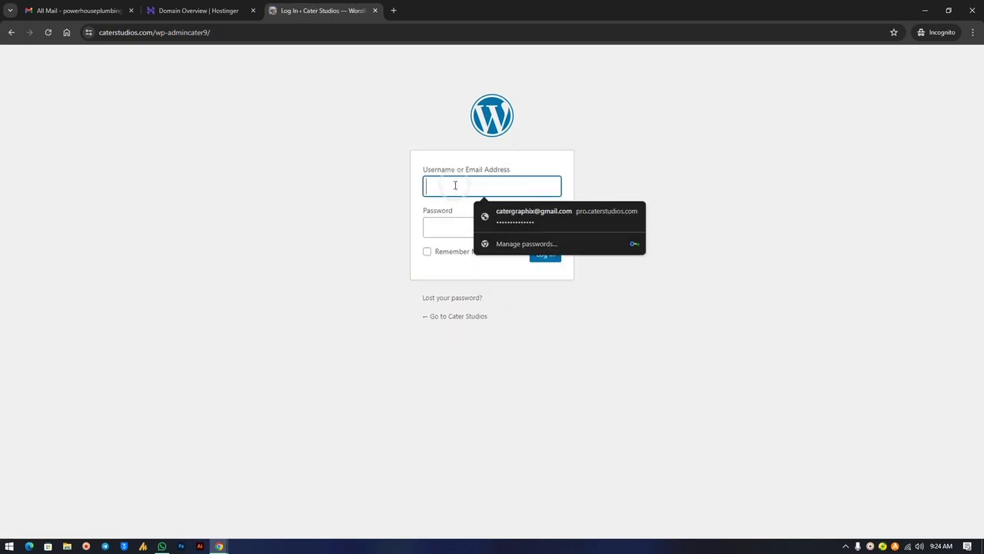
{"action": "type", "text": "cater2"}
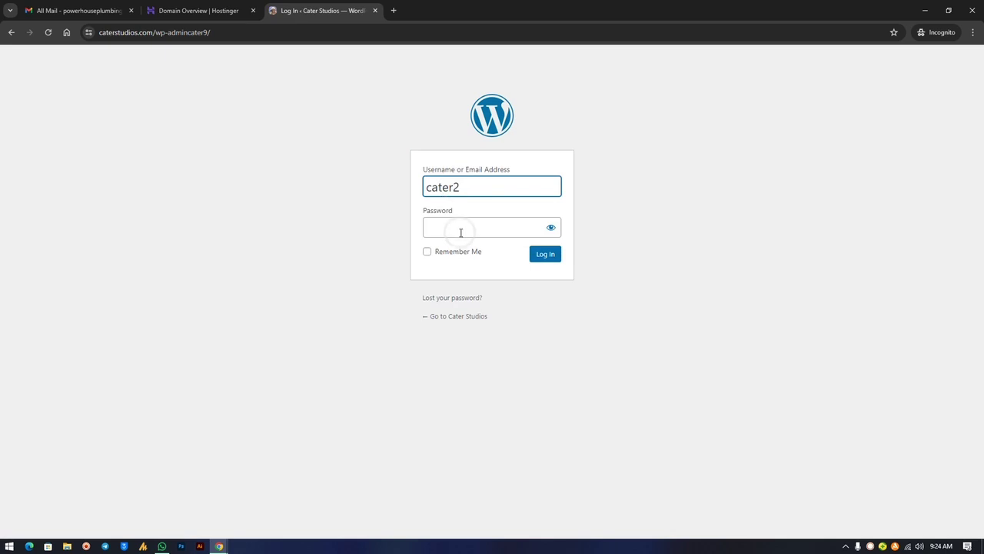
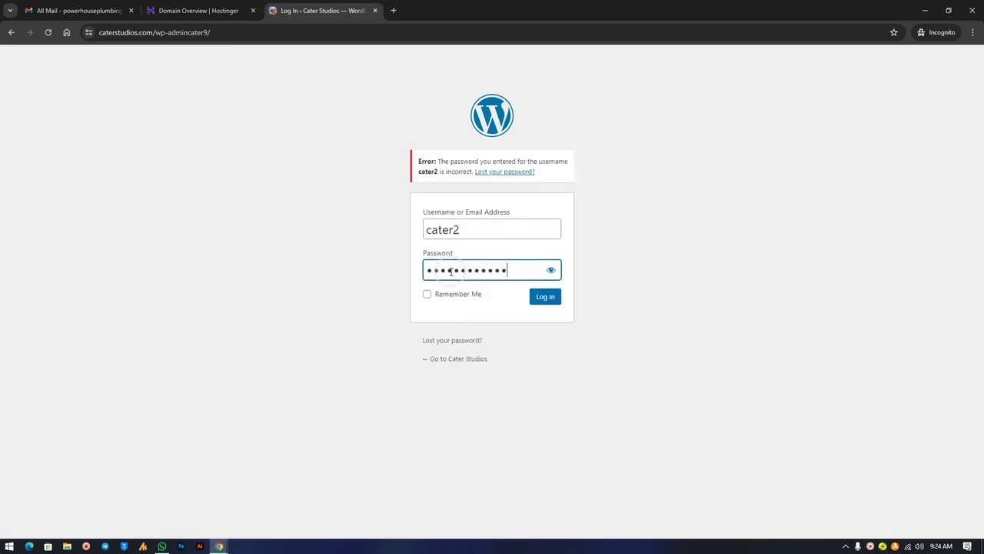
{"action": "left_click", "coordinate": [546, 299]}
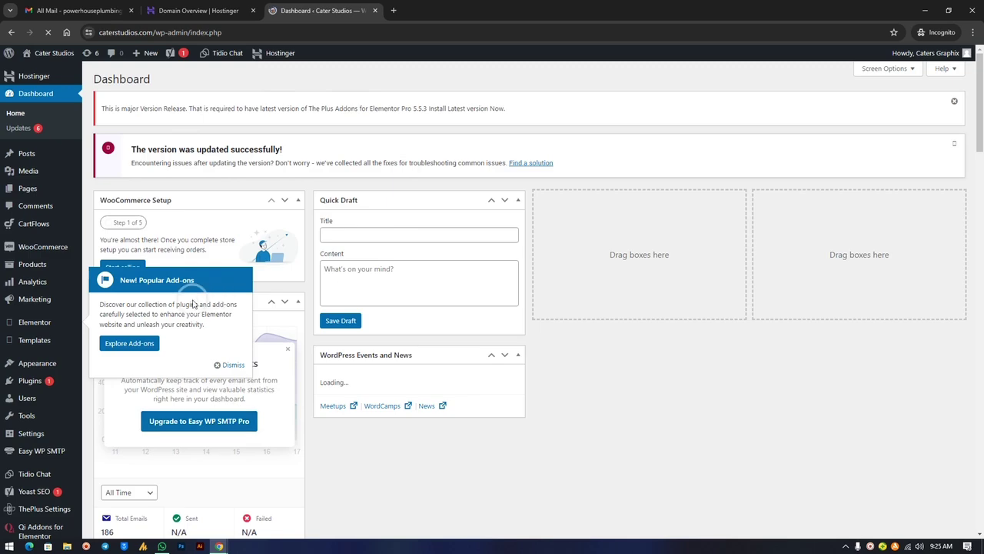
Look over the new administrator's dashboard, the account name in the admin bar and the available menu items.
{"action": "scroll", "coordinate": [352, 213], "scroll_direction": "down", "scroll_amount": 5}
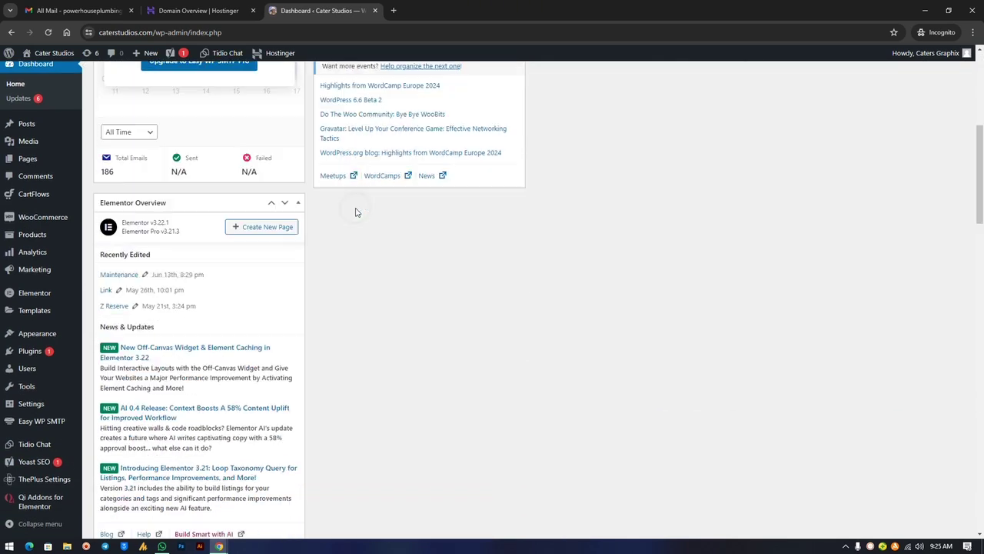
{"action": "scroll", "coordinate": [356, 213], "scroll_direction": "up", "scroll_amount": 5}
{"action": "mouse_move", "coordinate": [942, 53]}
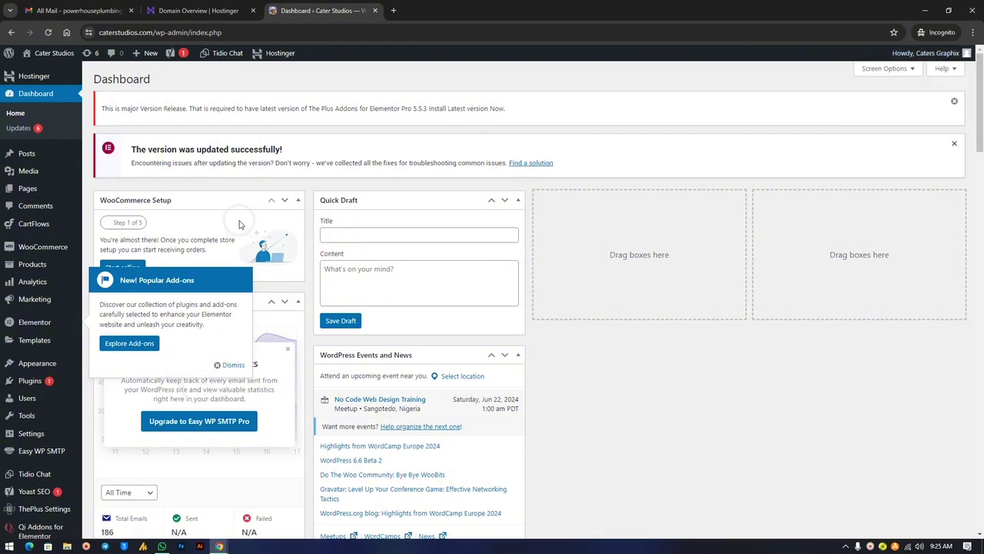
{"action": "mouse_move", "coordinate": [48, 503]}
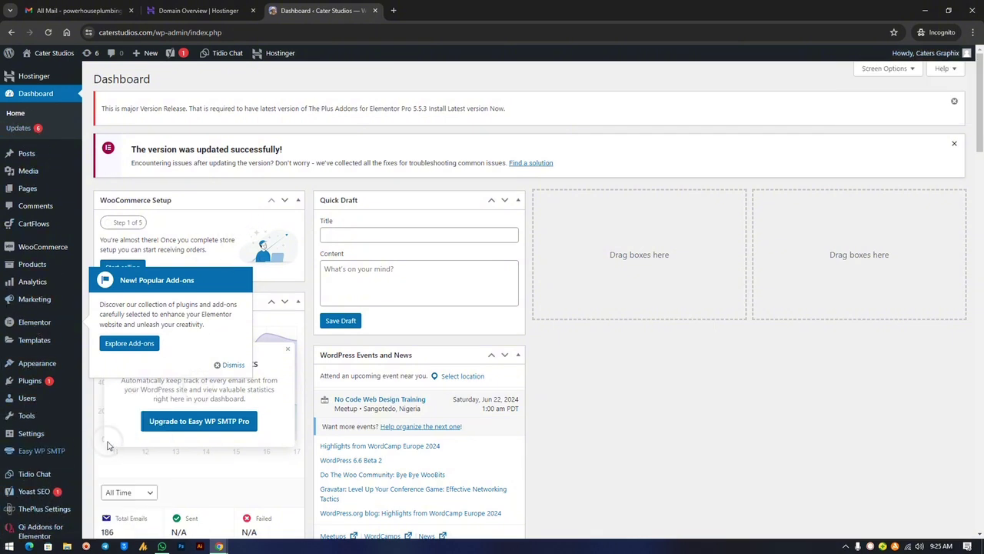
Return to the original admin session's Users list and review the listed accounts and their roles.
{"action": "mouse_move", "coordinate": [219, 543]}
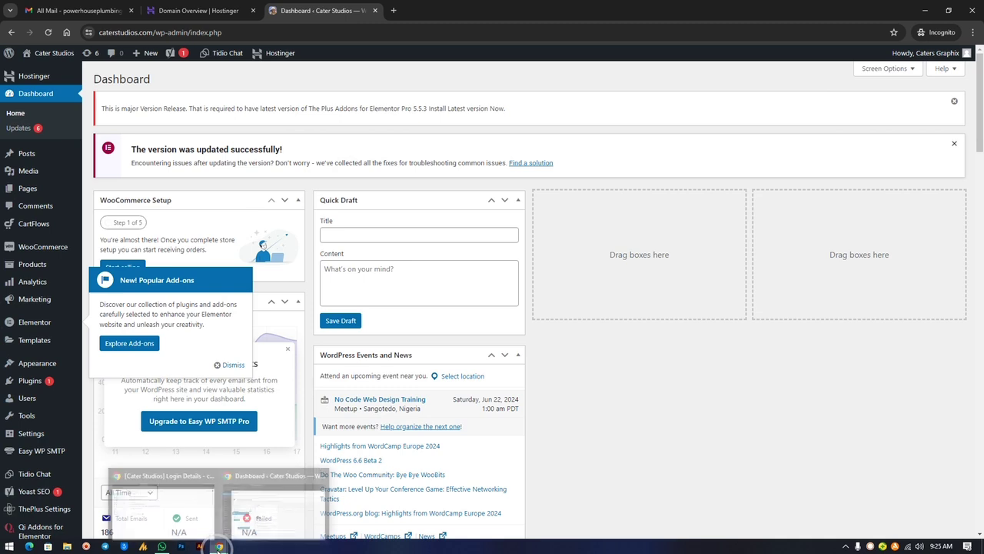
{"action": "left_click", "coordinate": [182, 510]}
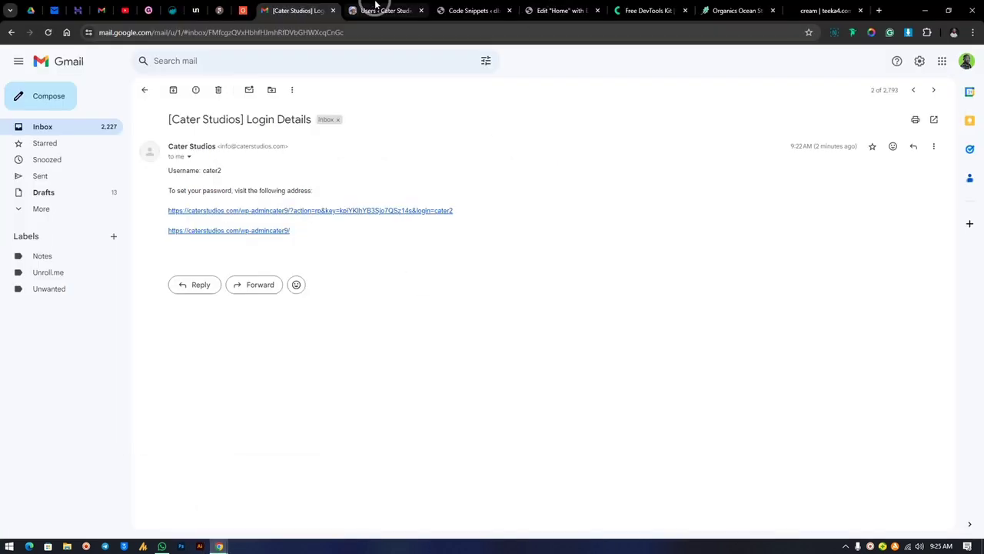
{"action": "left_click", "coordinate": [381, 10]}
{"action": "mouse_move", "coordinate": [894, 59]}
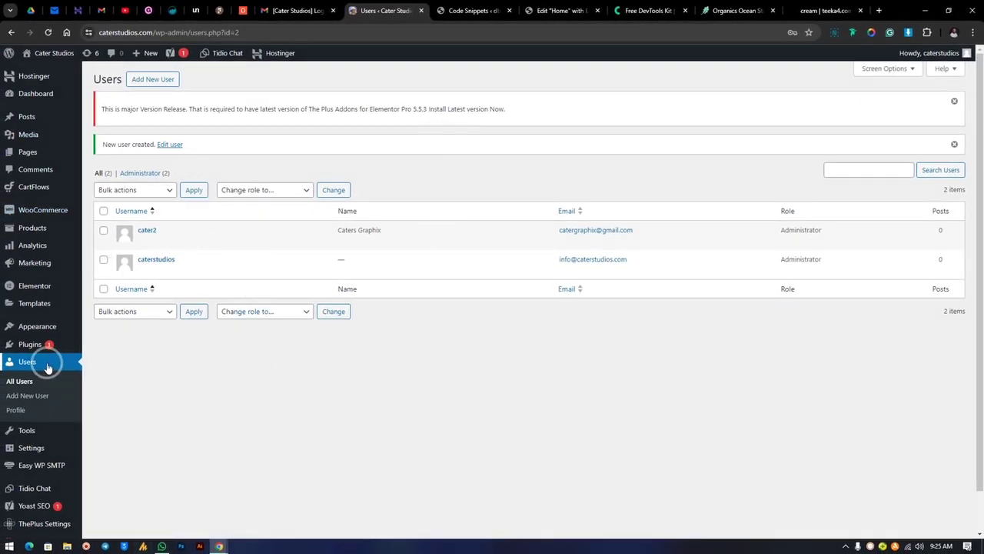
{"action": "mouse_move", "coordinate": [279, 236]}
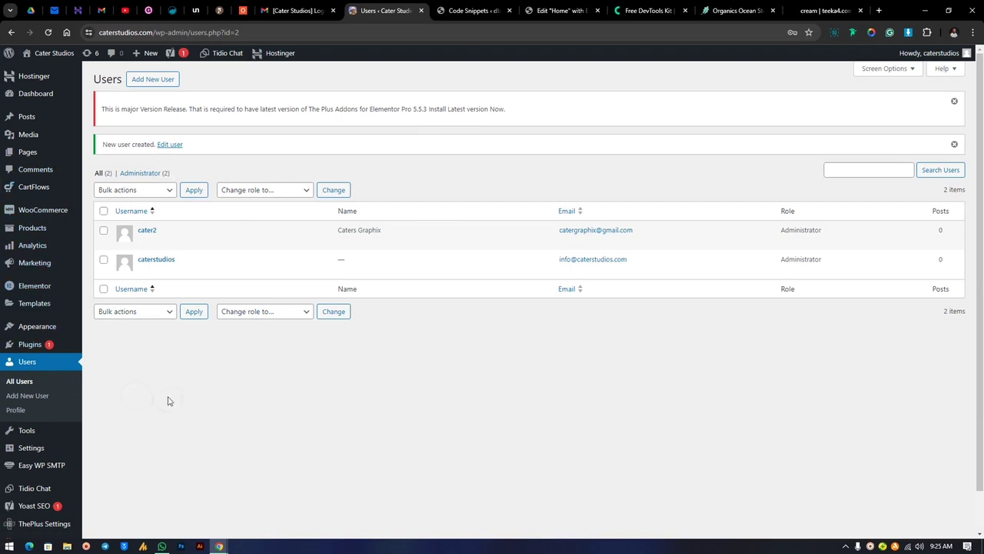
Open the WPS Hide Login settings and highlight the custom login URL slug to examine it.
{"action": "scroll", "coordinate": [38, 392], "scroll_direction": "down", "scroll_amount": 1}
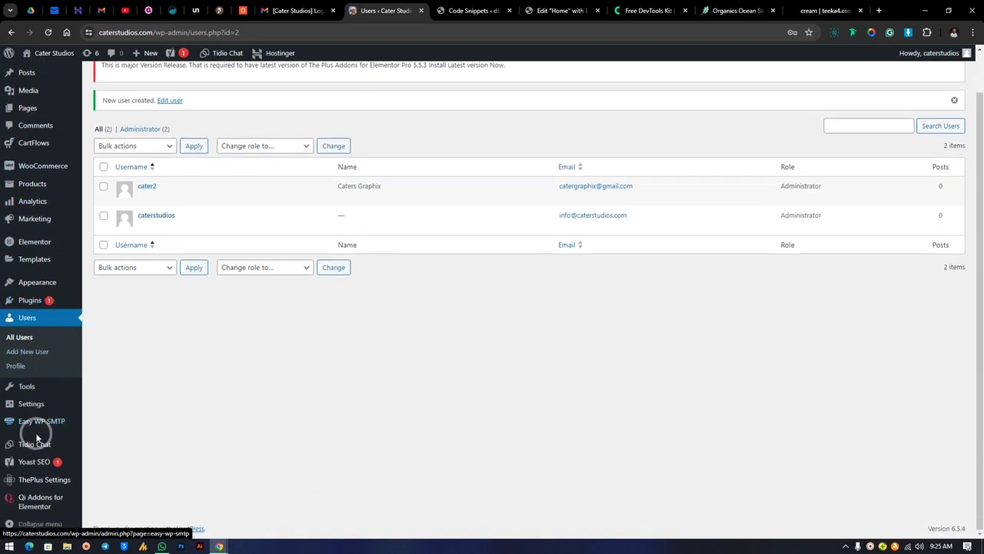
{"action": "mouse_move", "coordinate": [33, 407]}
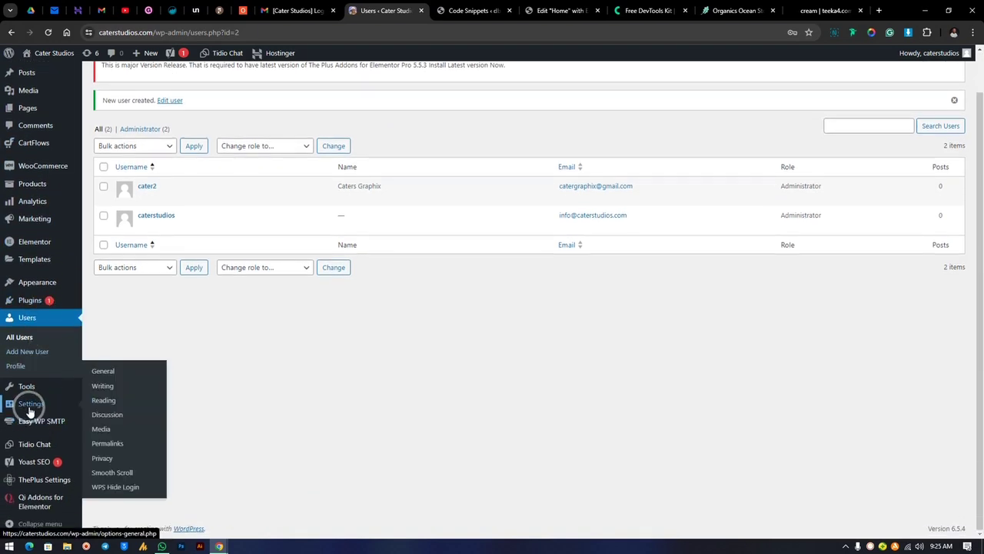
{"action": "left_click", "coordinate": [121, 487]}
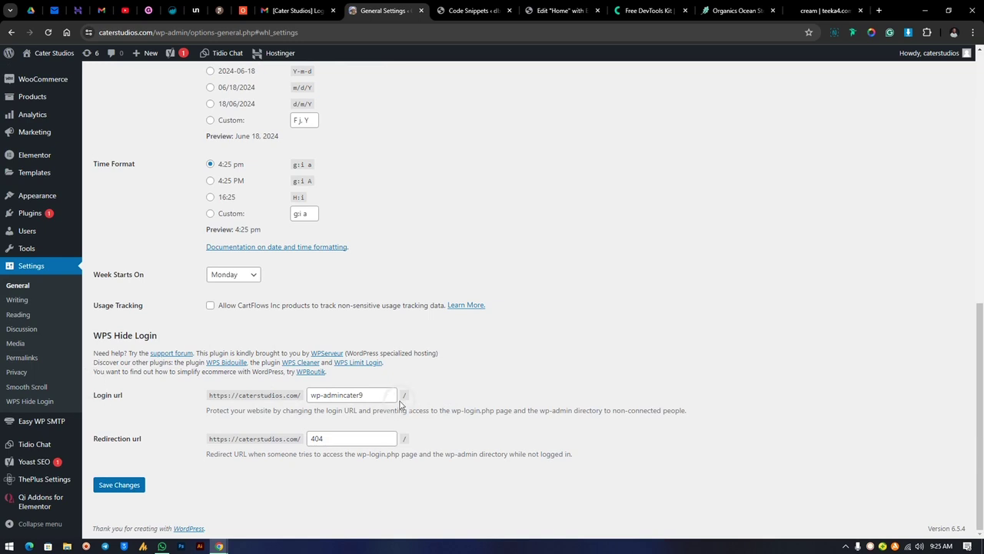
{"action": "left_click_drag", "start_coordinate": [386, 393], "coordinate": [299, 396]}
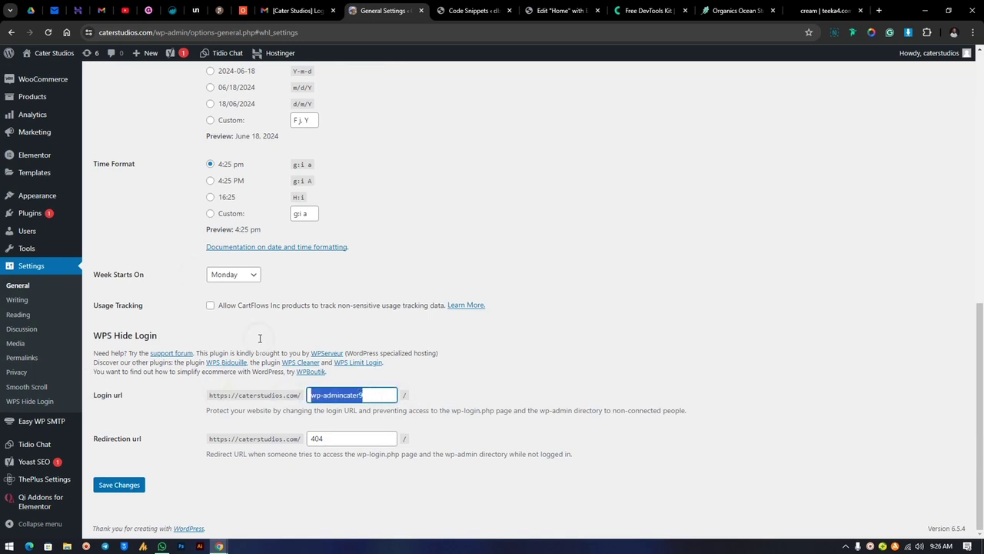
{"action": "left_click", "coordinate": [358, 394]}
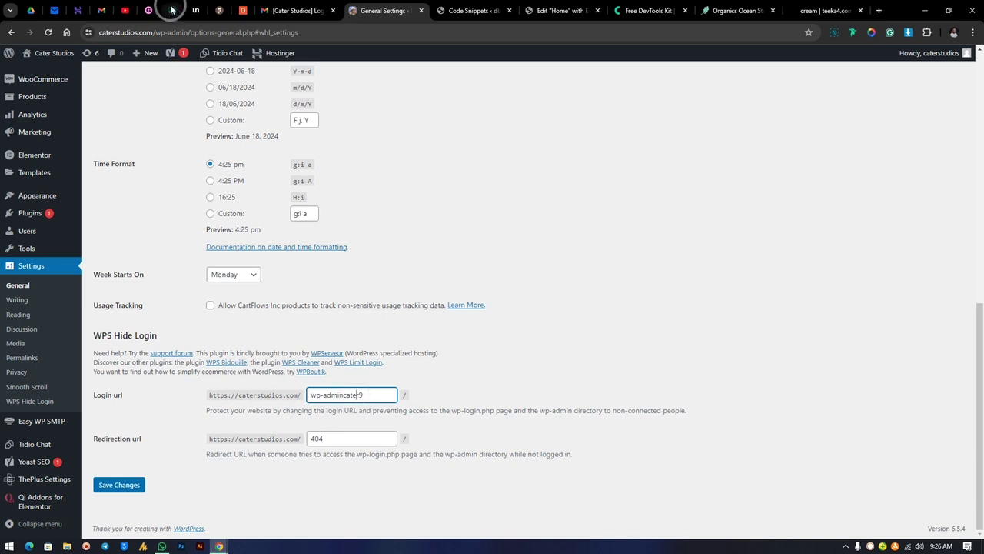
Compare the links in the Gmail login details email with the login URL in the WPS Hide Login settings.
{"action": "left_click", "coordinate": [293, 10]}
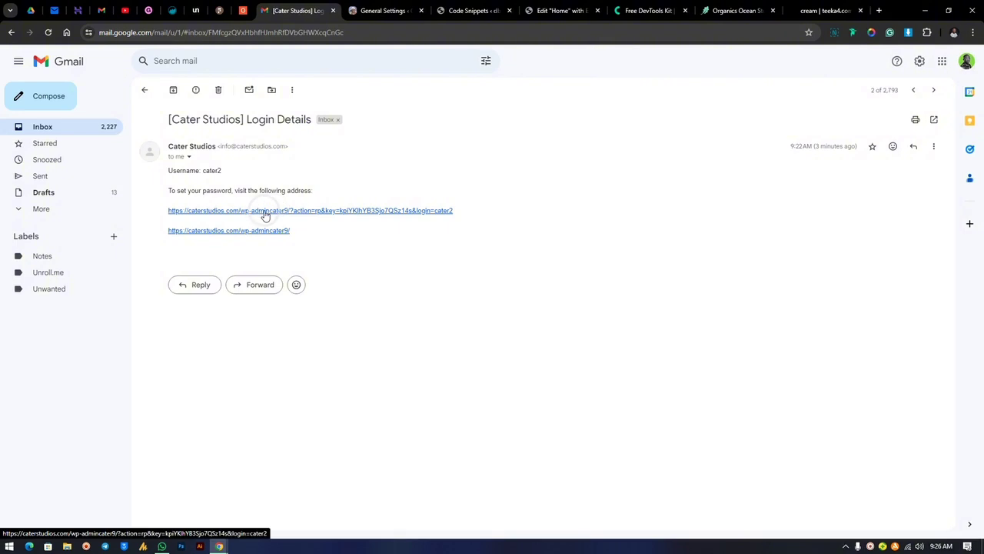
{"action": "left_click", "coordinate": [377, 10]}
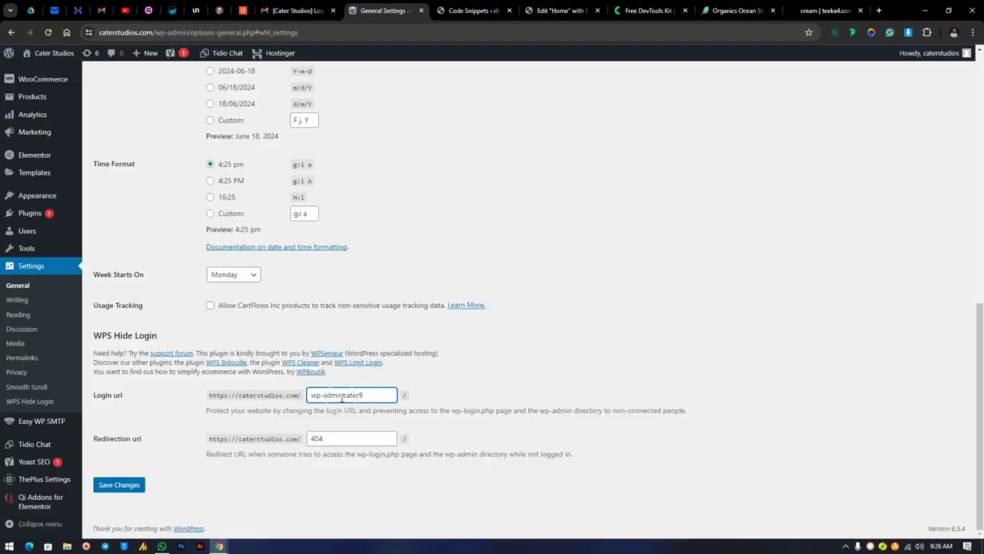
{"action": "left_click", "coordinate": [293, 10]}
{"action": "left_click", "coordinate": [377, 10]}
Switch to the new user's incognito dashboard, dismiss the New! Popular Add-ons notice and minimize that window.
{"action": "mouse_move", "coordinate": [219, 547]}
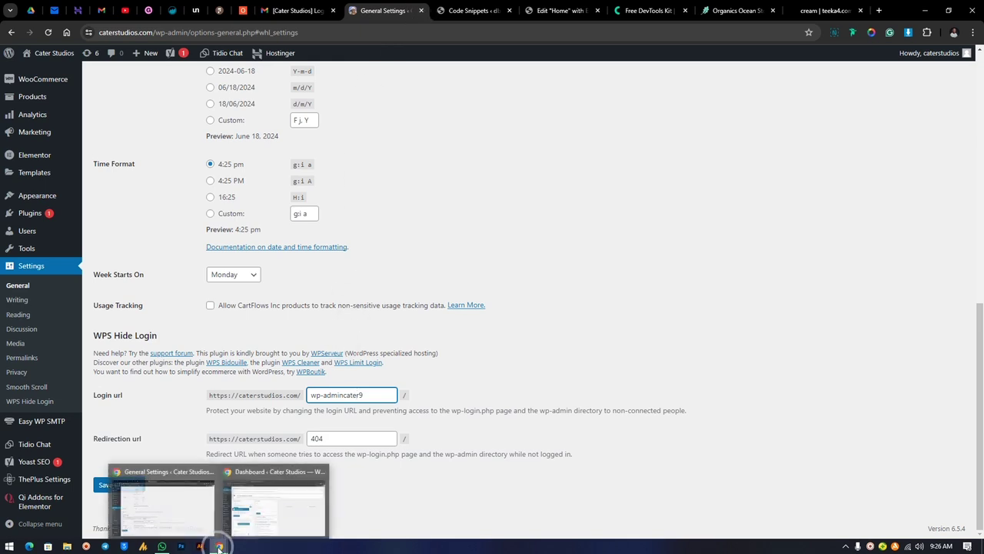
{"action": "left_click", "coordinate": [256, 520]}
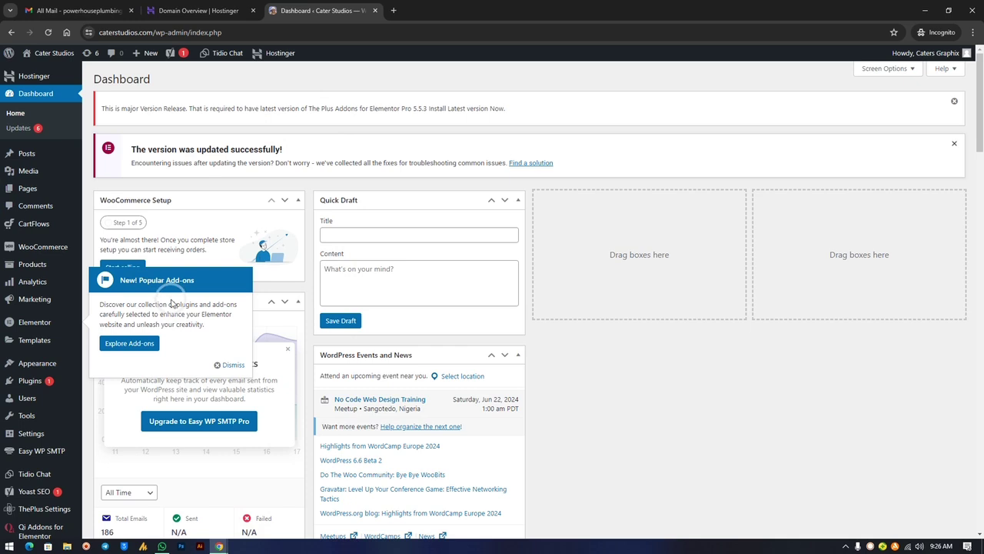
{"action": "left_click", "coordinate": [231, 365]}
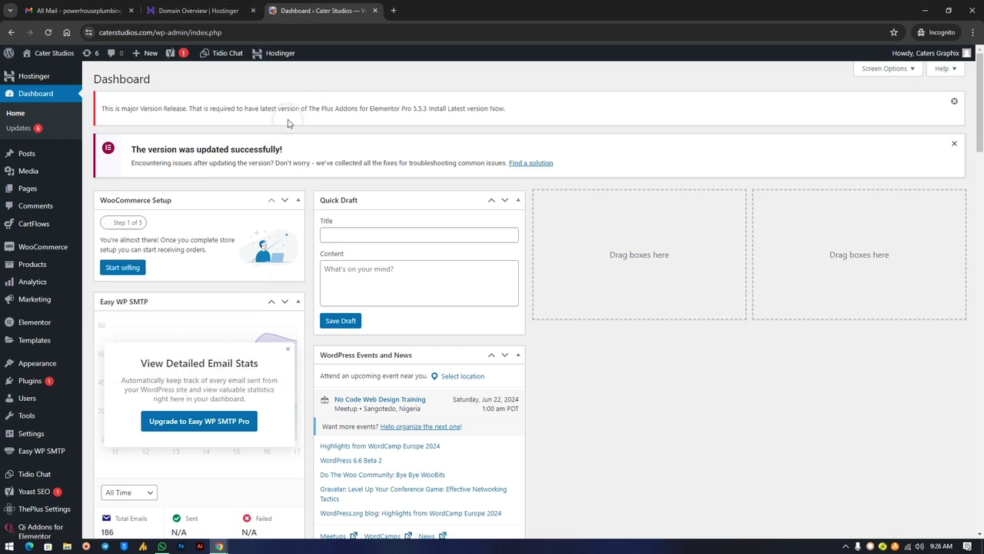
{"action": "left_click", "coordinate": [928, 10]}
{"action": "scroll", "coordinate": [335, 304], "scroll_direction": "up", "scroll_amount": 8}
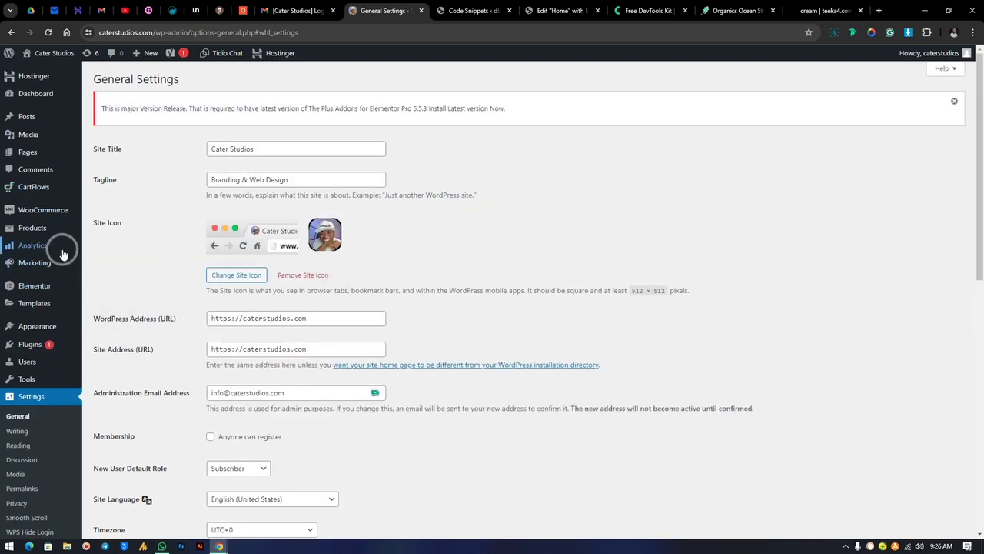
{"action": "left_click", "coordinate": [27, 151]}
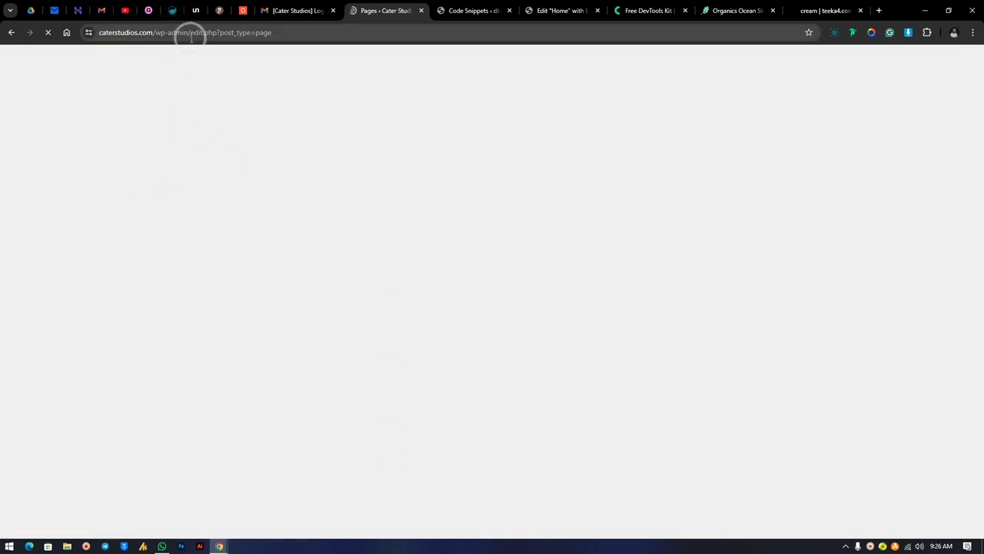
{"action": "left_click_drag", "start_coordinate": [205, 32], "coordinate": [54, 32]}
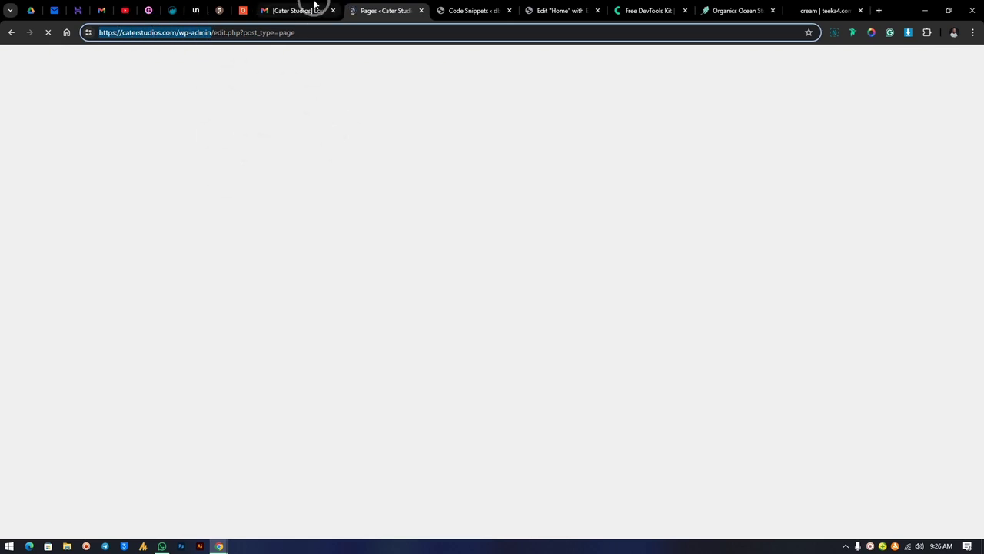
Compare the Pages screen's web address with the login links in the Cater Studios email in Gmail.
{"action": "left_click", "coordinate": [312, 9]}
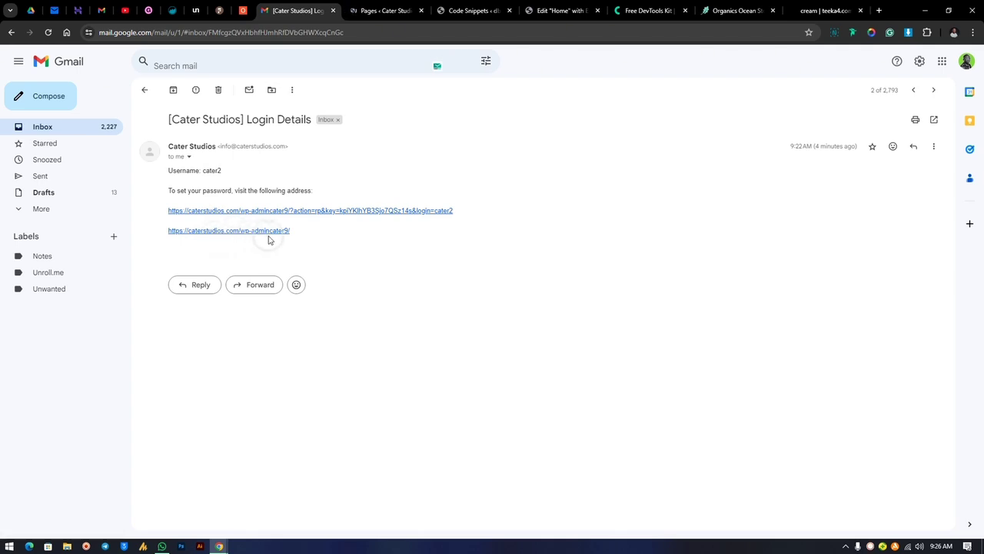
{"action": "left_click", "coordinate": [380, 9]}
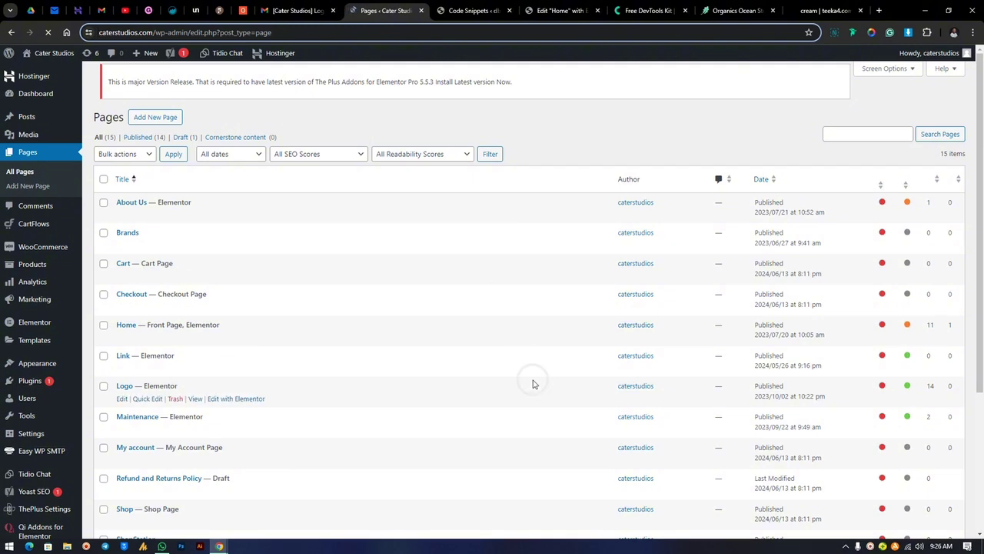
{"action": "left_click", "coordinate": [308, 10]}
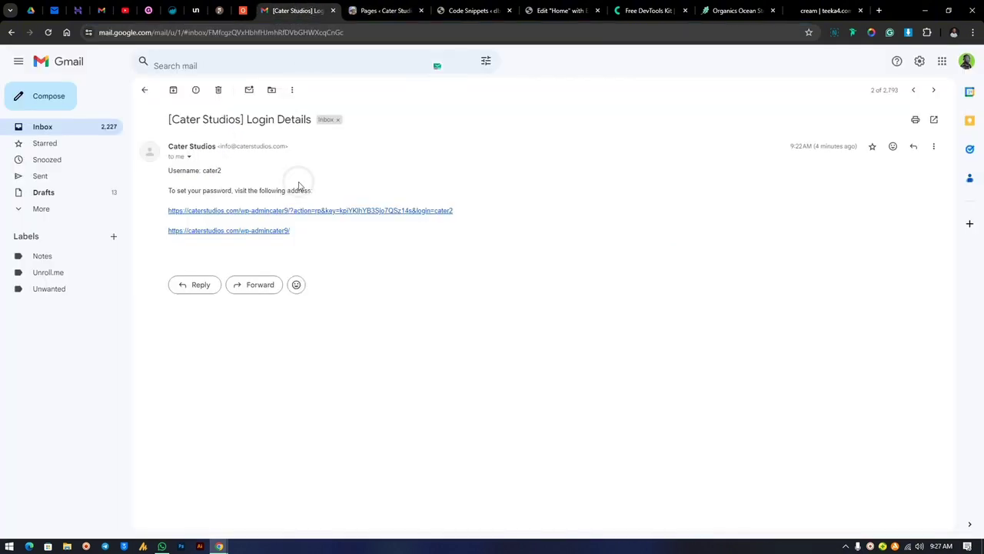
{"action": "right_click", "coordinate": [253, 231]}
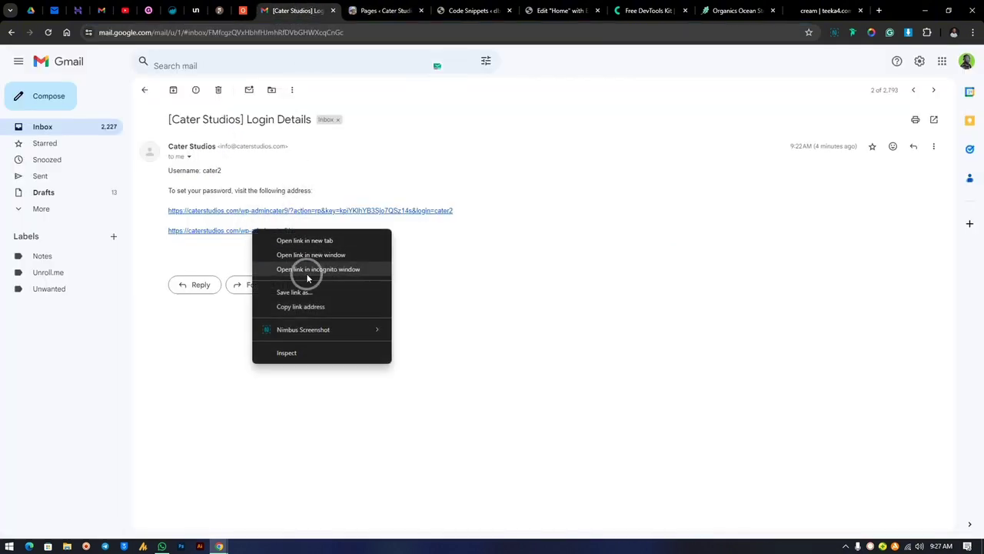
{"action": "left_click", "coordinate": [300, 308]}
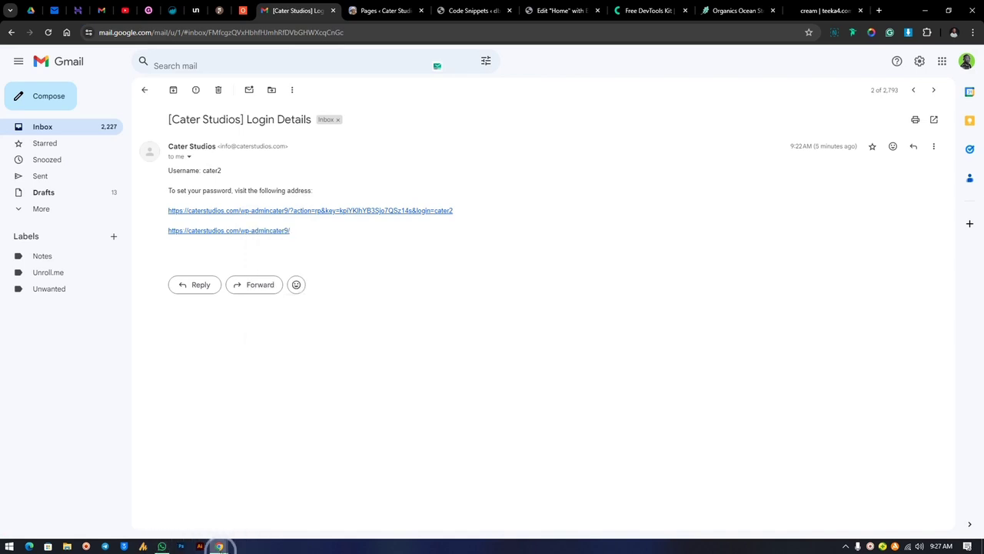
{"action": "mouse_move", "coordinate": [223, 546]}
{"action": "left_click", "coordinate": [260, 527]}
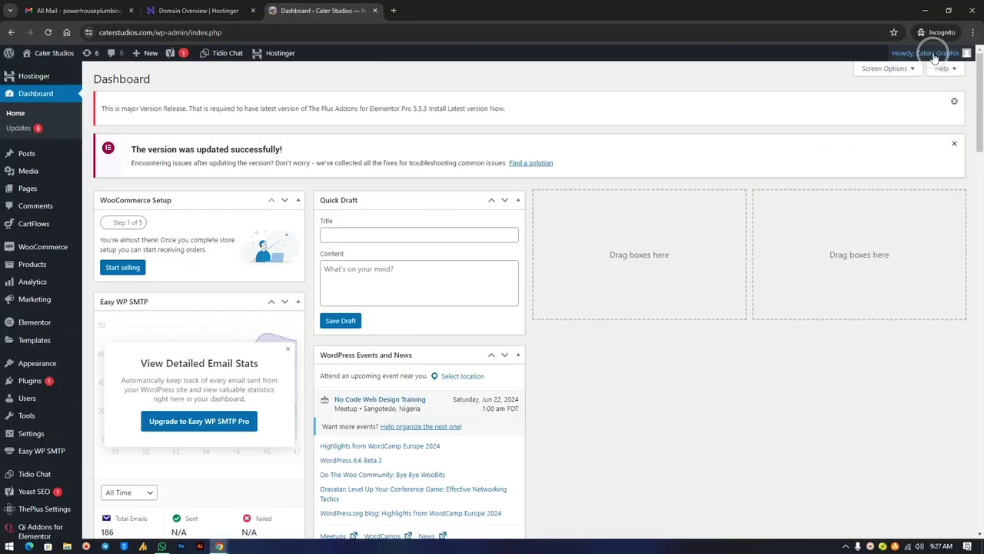
{"action": "mouse_move", "coordinate": [946, 53]}
{"action": "left_click", "coordinate": [901, 109]}
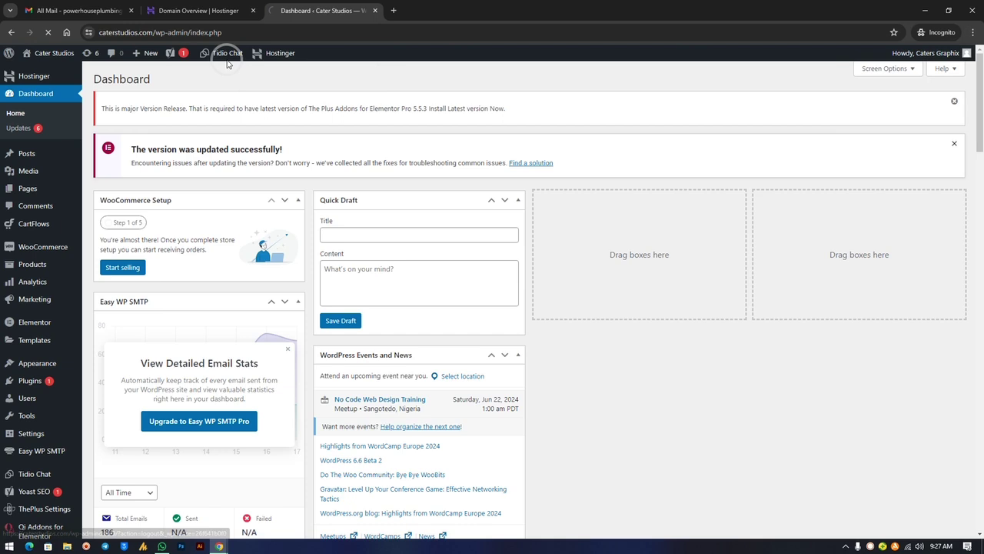
{"action": "left_click", "coordinate": [393, 10]}
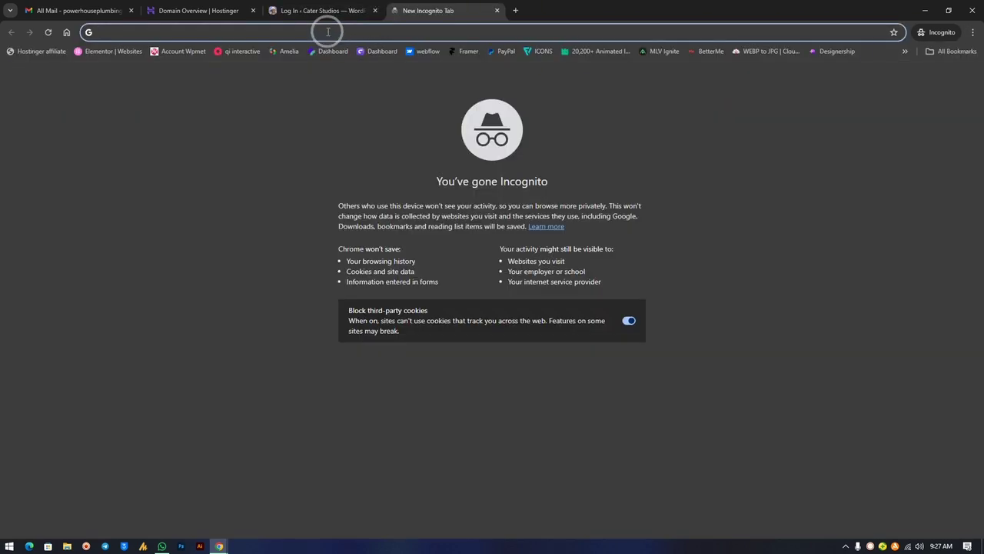
{"action": "key", "text": "ctrl+v"}
{"action": "key", "text": "BackSpace"}
{"action": "key", "text": "BackSpace"}
{"action": "key", "text": "BackSpace"}
{"action": "key", "text": "BackSpace"}
{"action": "key", "text": "BackSpace"}
{"action": "key", "text": "BackSpace"}
{"action": "key", "text": "BackSpace"}
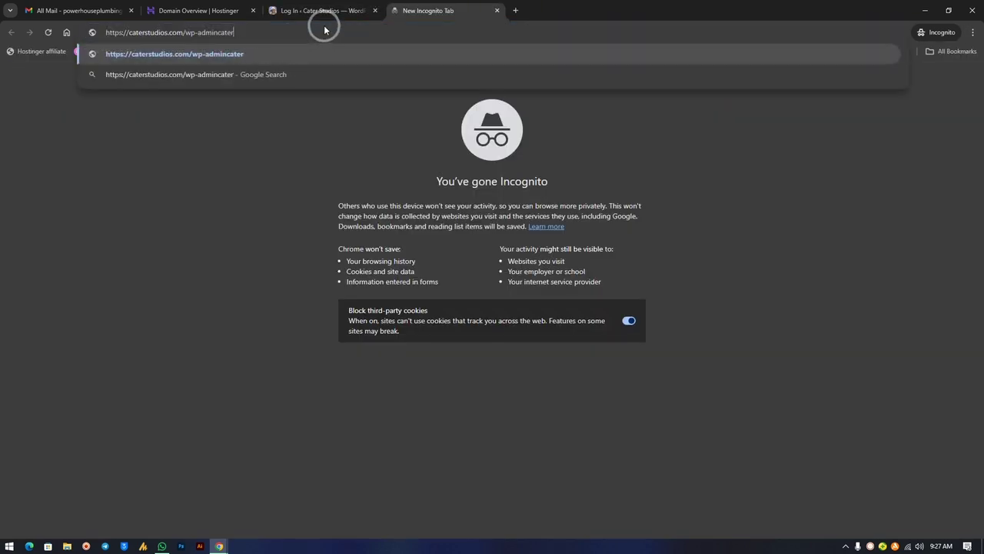
{"action": "key", "text": "Return"}
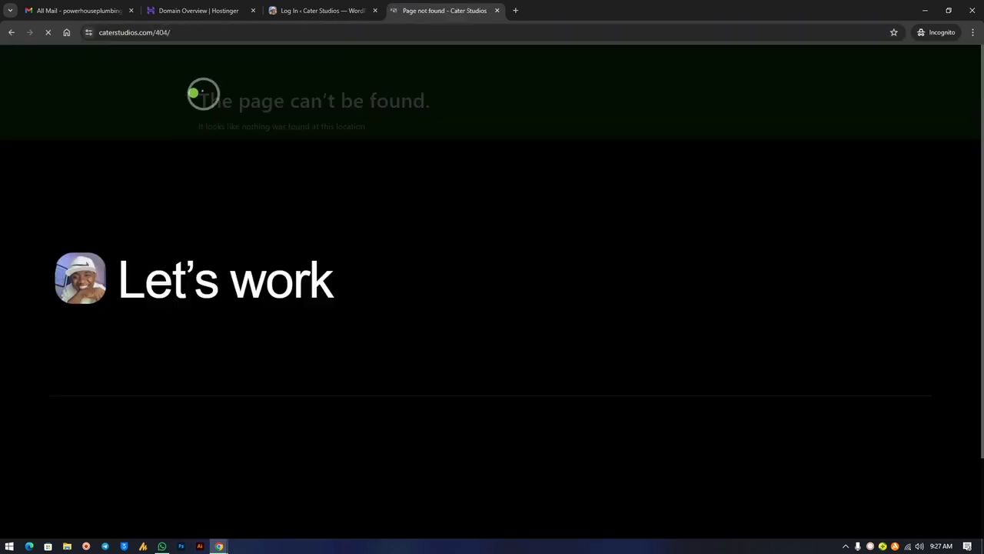
Highlight the heading and message on the loaded page, clear the selection and preview the Cater Studios Log In tab.
{"action": "left_click_drag", "start_coordinate": [191, 101], "coordinate": [396, 115]}
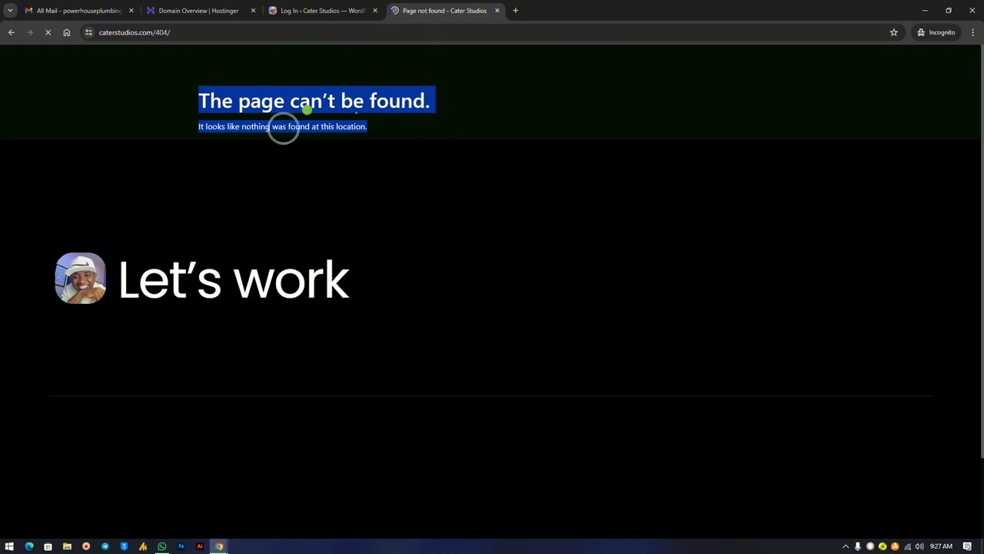
{"action": "left_click", "coordinate": [383, 128]}
{"action": "left_click", "coordinate": [132, 62]}
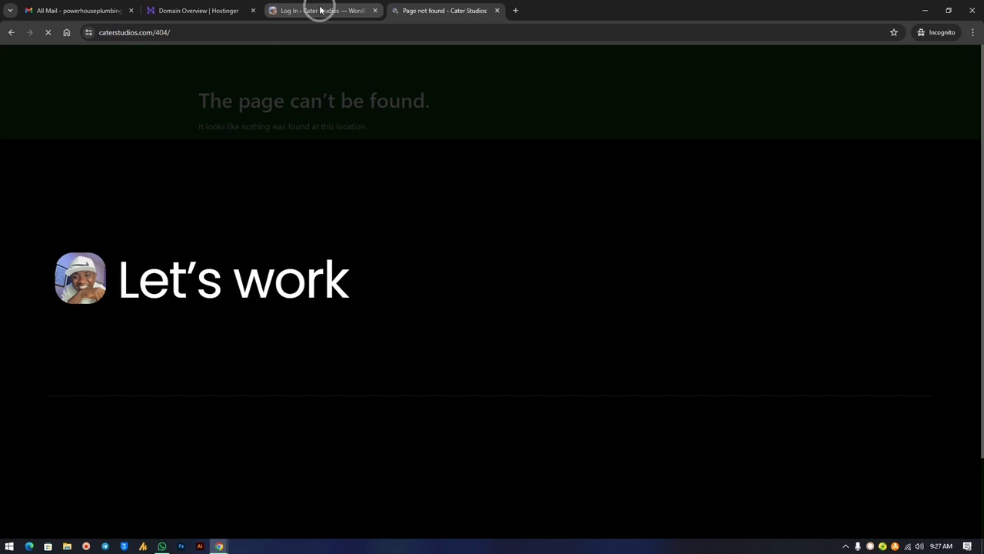
{"action": "mouse_move", "coordinate": [321, 10]}
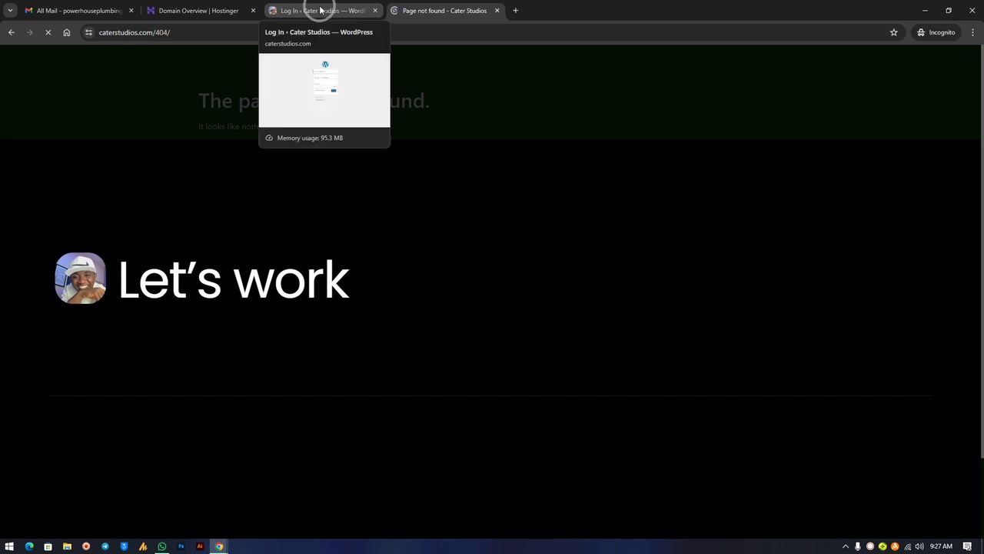